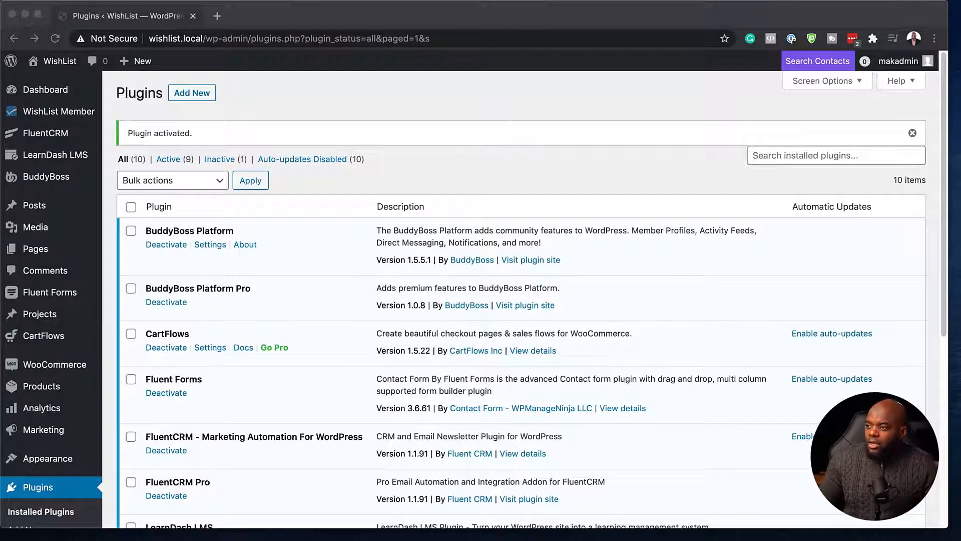
# Open the FluentCRM dashboard from the WordPress admin sidebar
pyautogui.click(59, 135)
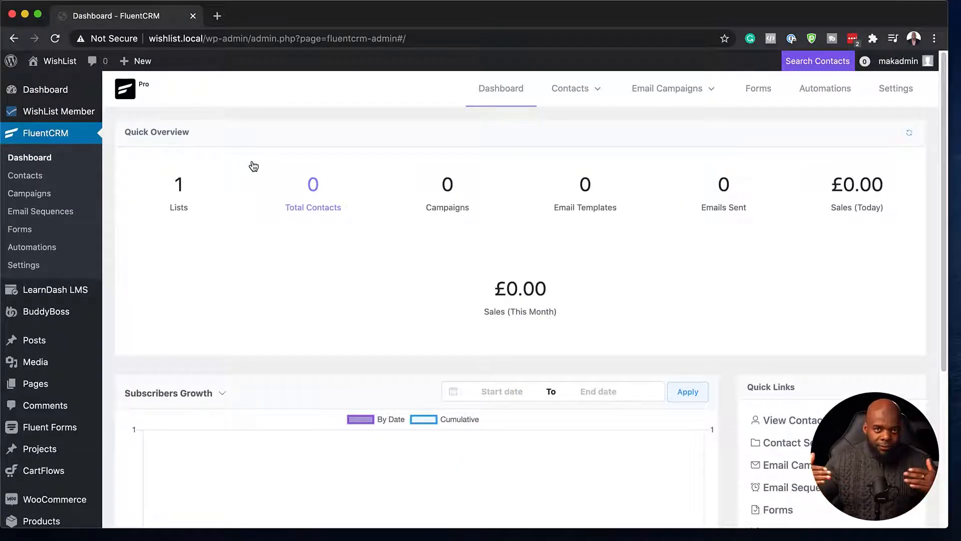
# Show the Automation Funnels list with the Welcome funnel, cancelling the new-funnel form
pyautogui.click(830, 93)
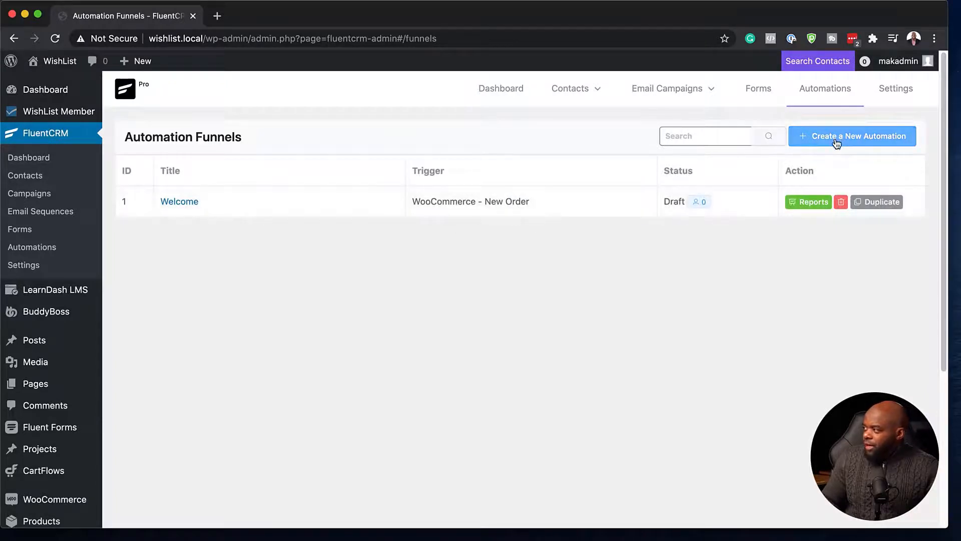
pyautogui.click(836, 143)
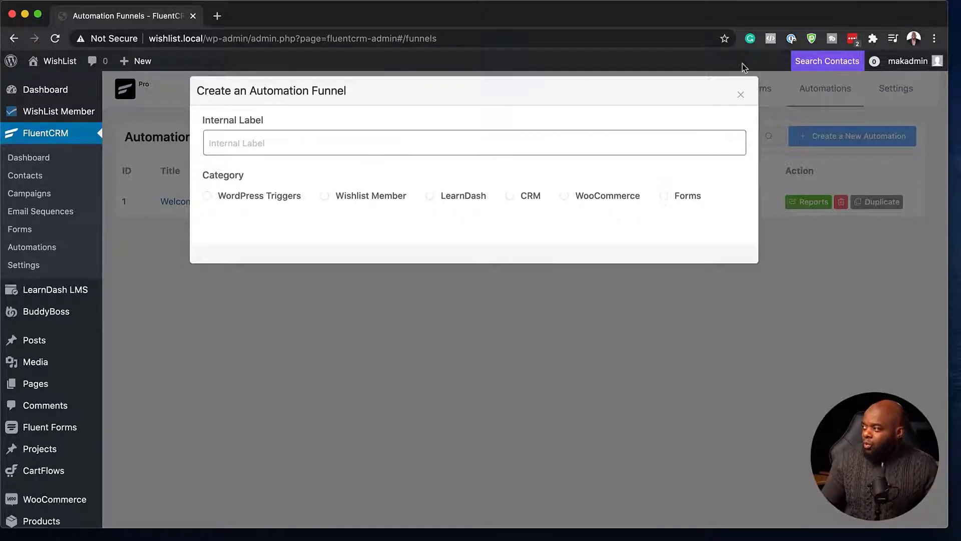
pyautogui.click(741, 97)
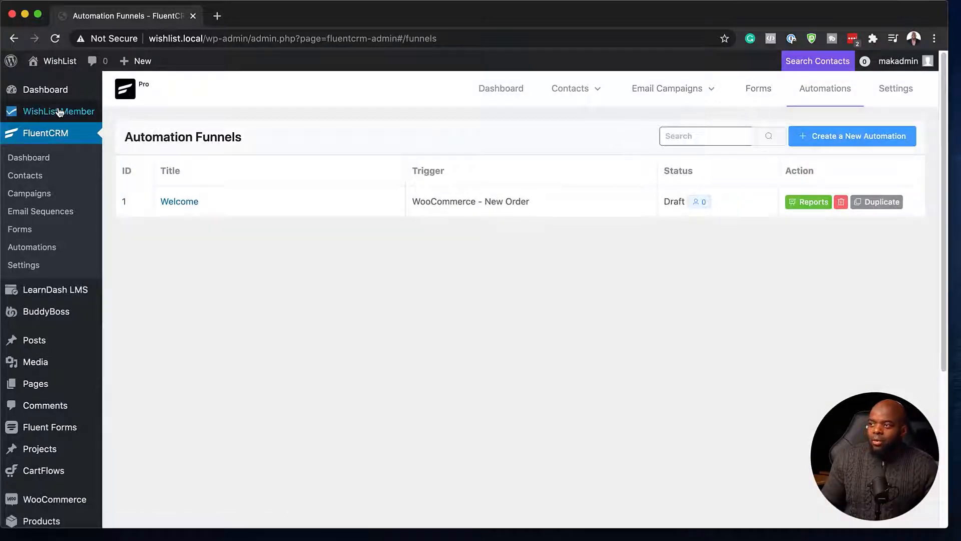
# Go through WishList Member Setup > Integrations > Email Providers to the FluentCRM settings
pyautogui.moveTo(58, 114)
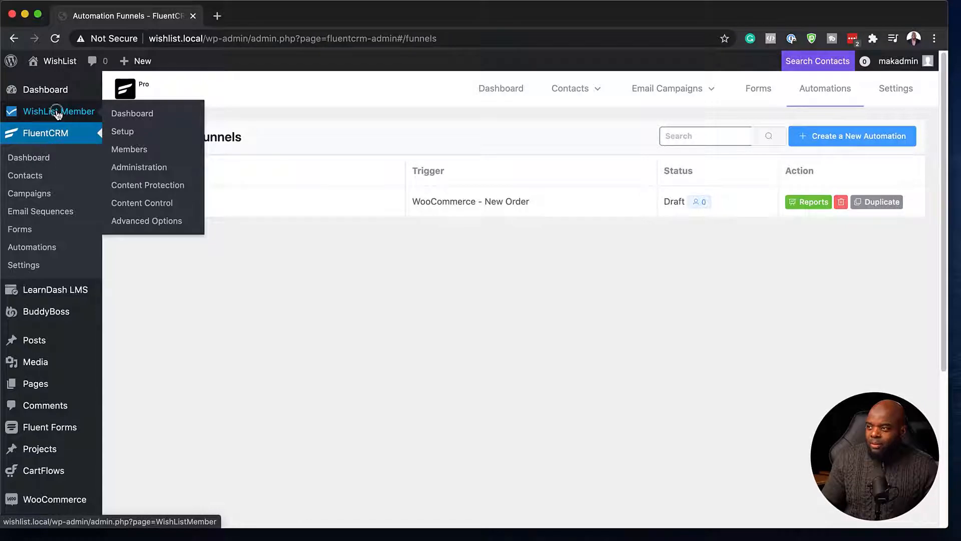
pyautogui.click(58, 112)
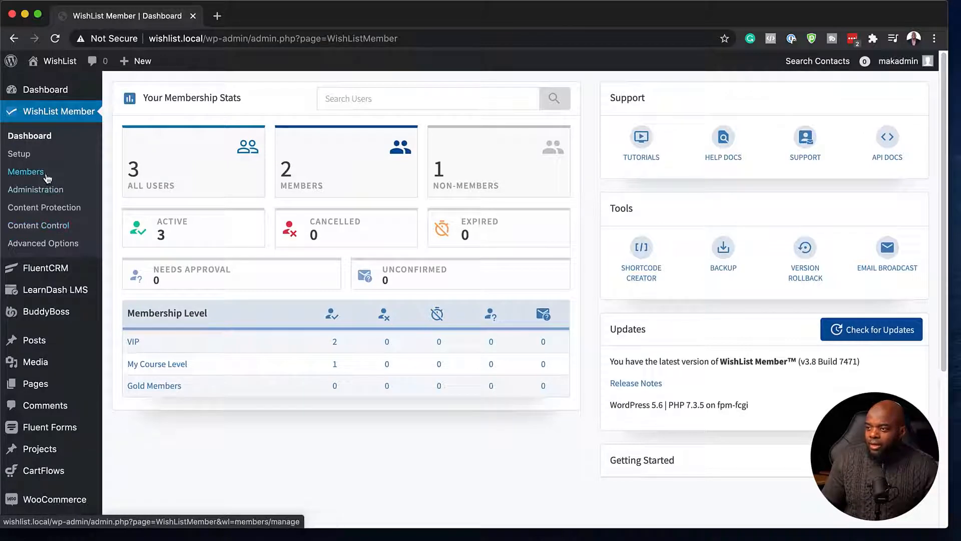
pyautogui.click(28, 157)
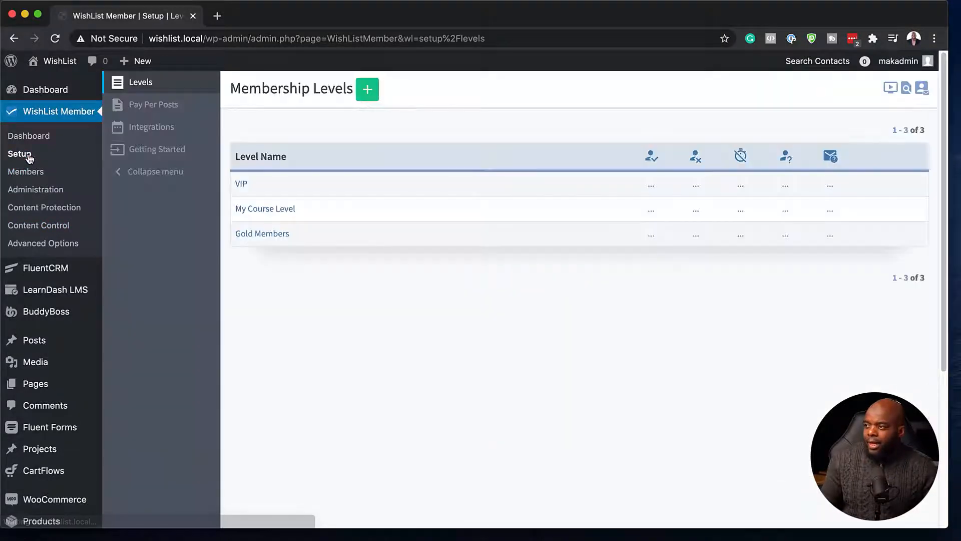
pyautogui.click(148, 131)
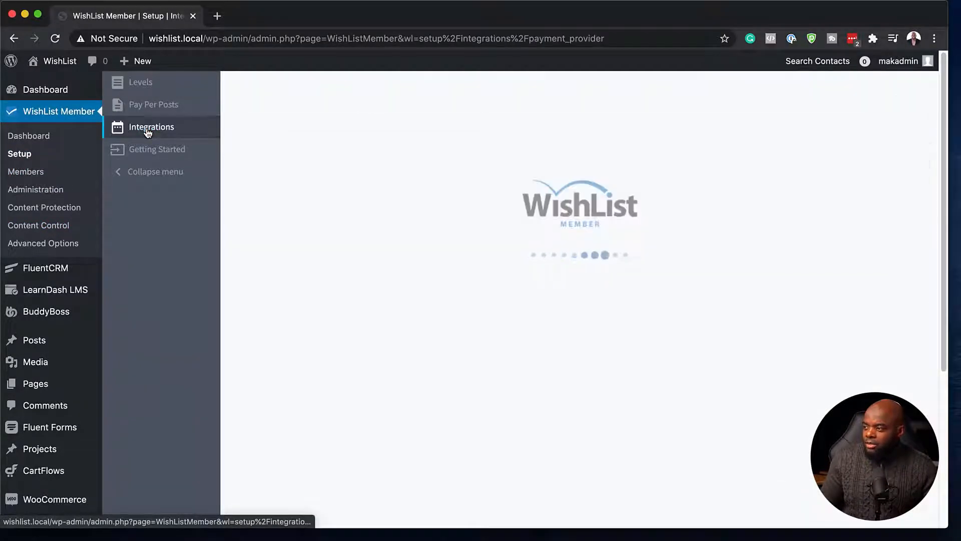
pyautogui.click(378, 96)
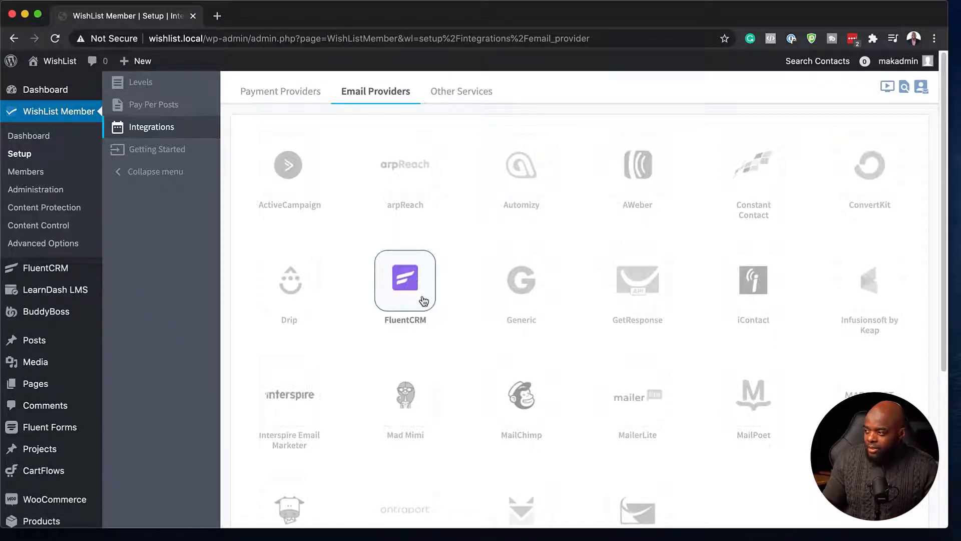
pyautogui.click(413, 284)
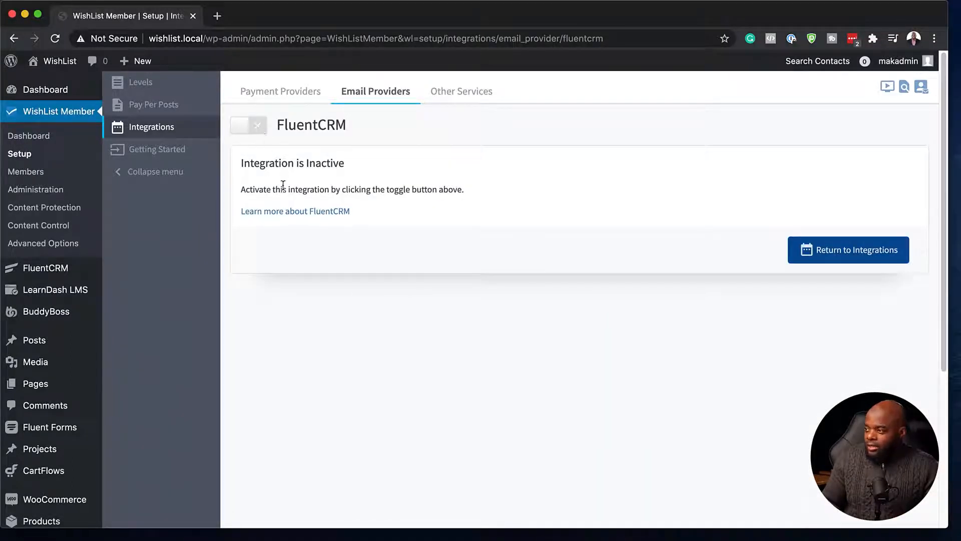
# Enable the FluentCRM integration and review its List Actions and Tag Actions tabs
pyautogui.click(257, 131)
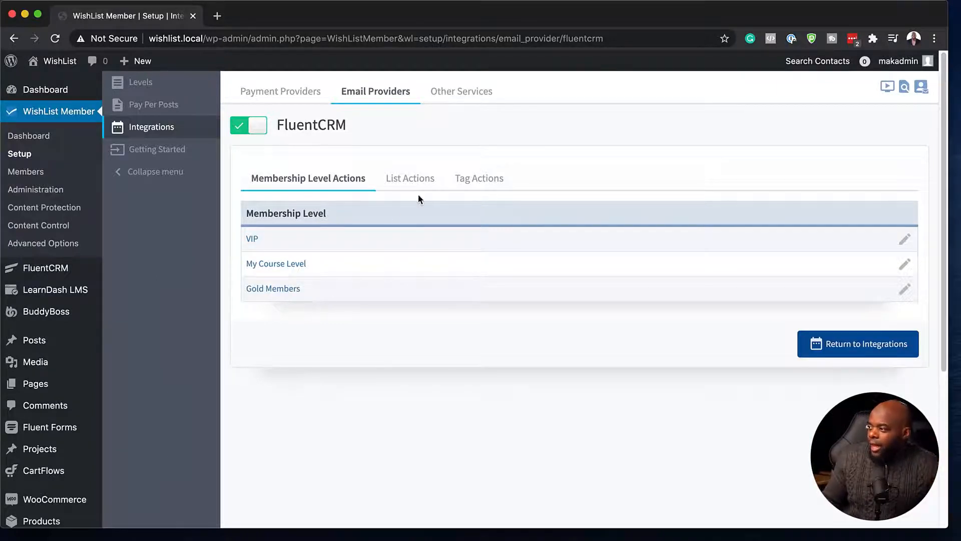
pyautogui.click(412, 182)
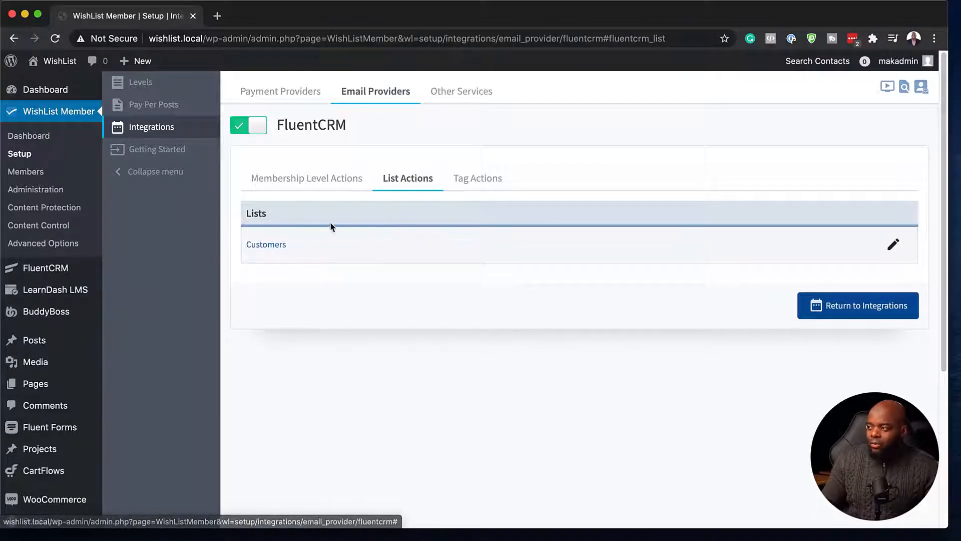
pyautogui.click(489, 185)
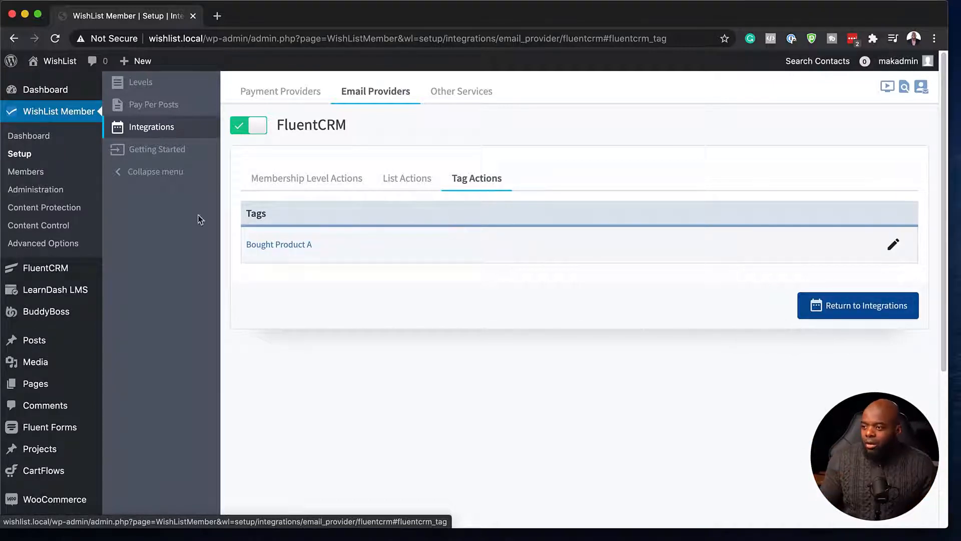
pyautogui.moveTo(97, 265)
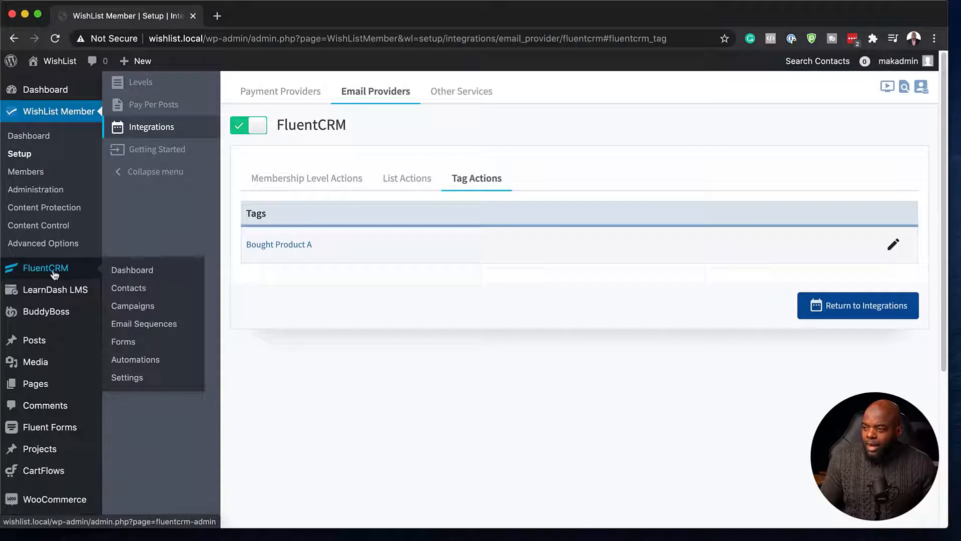
# Show FluentCRM's Lists page with the Customers list, and open WishList Member in a new tab
pyautogui.click(133, 272)
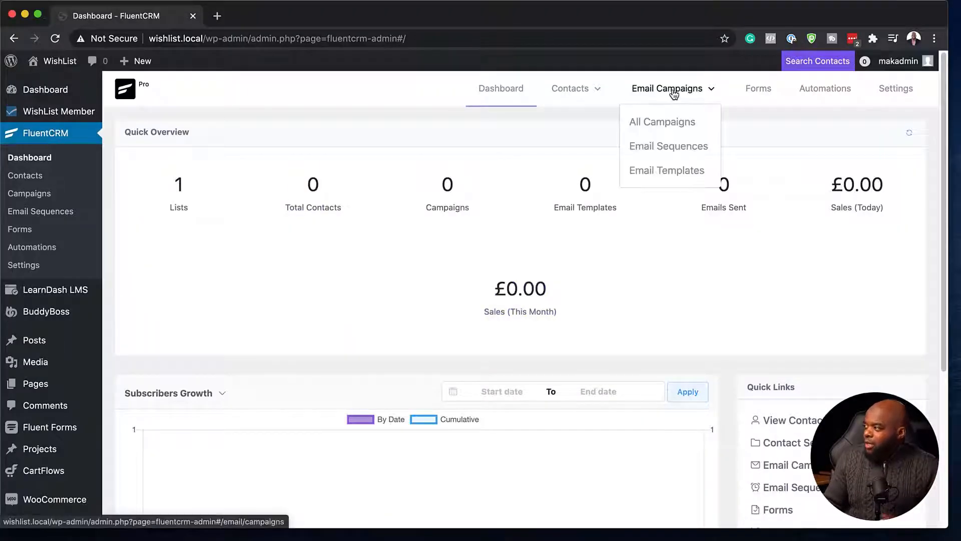
pyautogui.moveTo(594, 93)
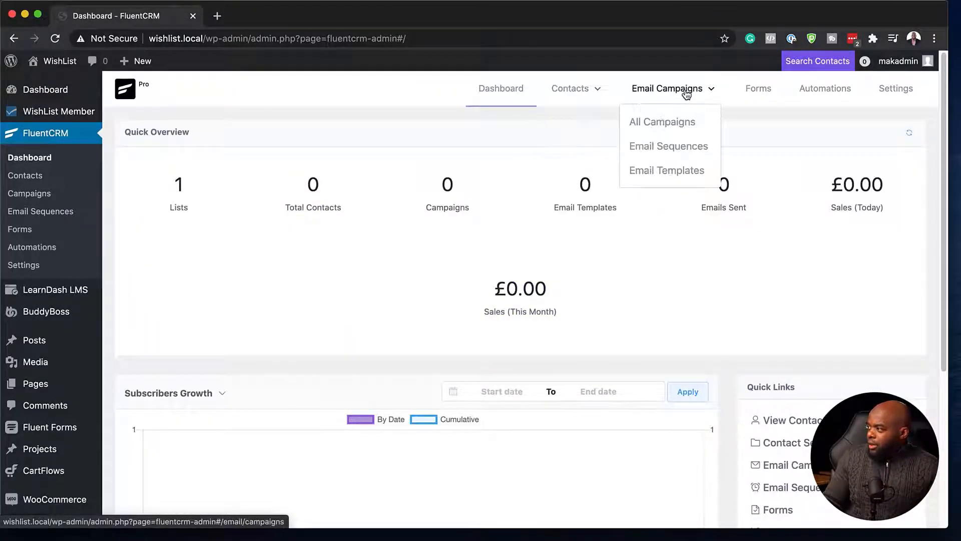
pyautogui.click(563, 147)
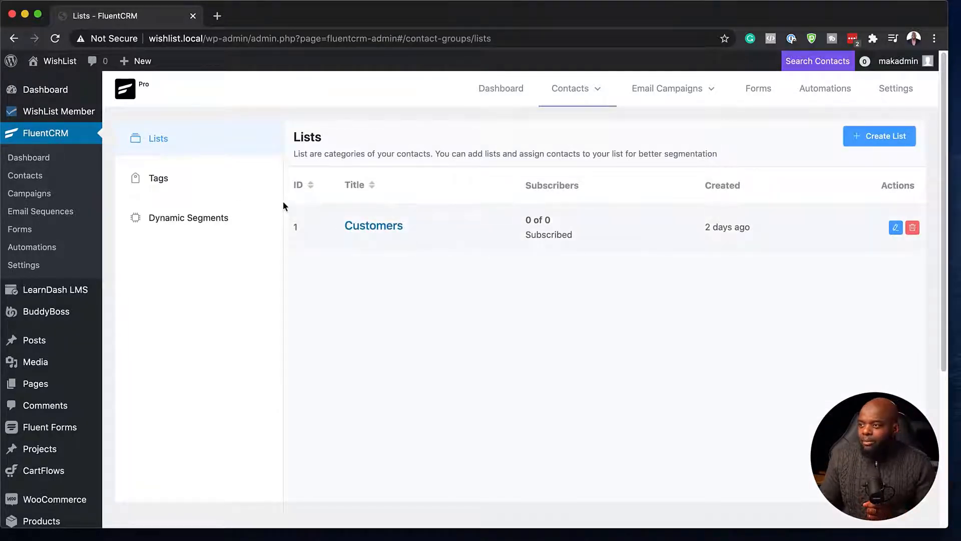
pyautogui.moveTo(79, 114)
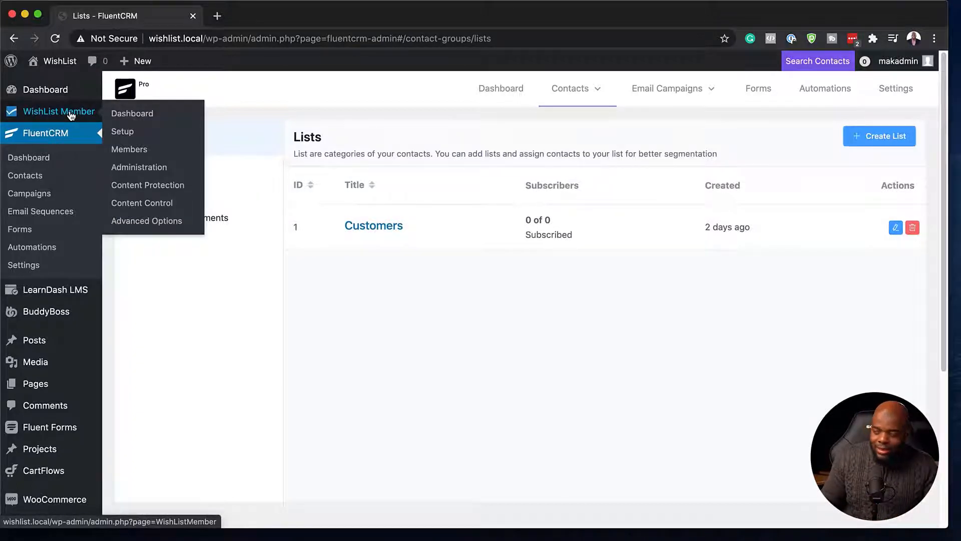
pyautogui.keyDown('super'); pyautogui.click(70, 112); pyautogui.keyUp('super')
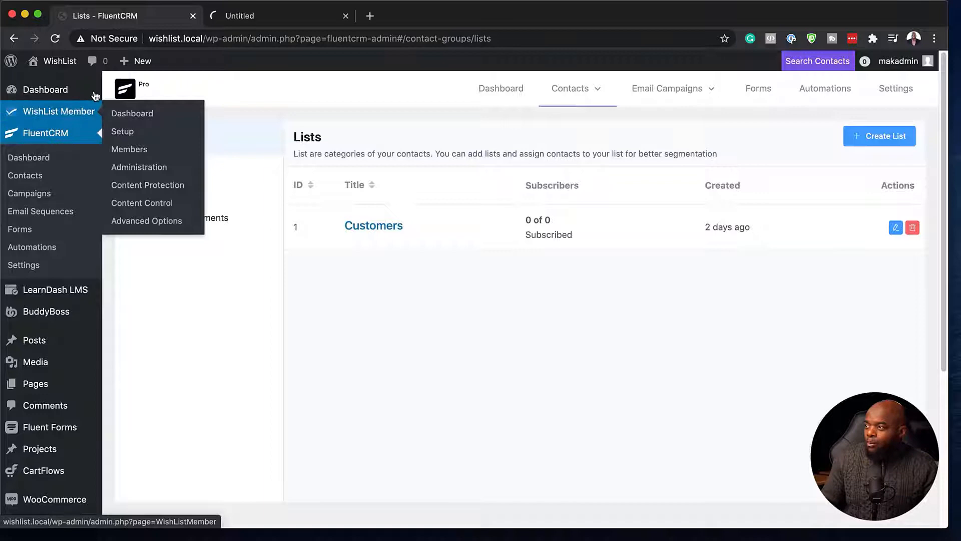
pyautogui.click(268, 22)
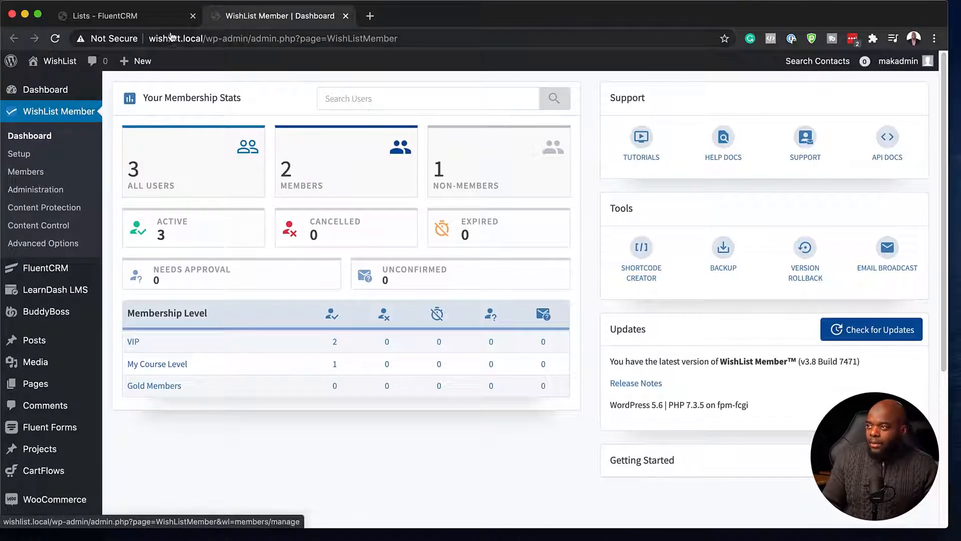
pyautogui.click(150, 16)
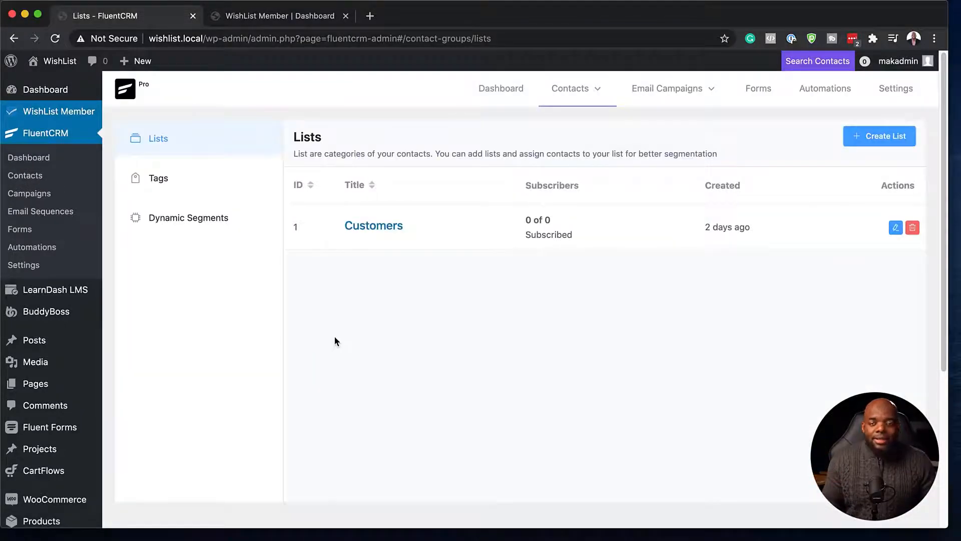
pyautogui.click(318, 19)
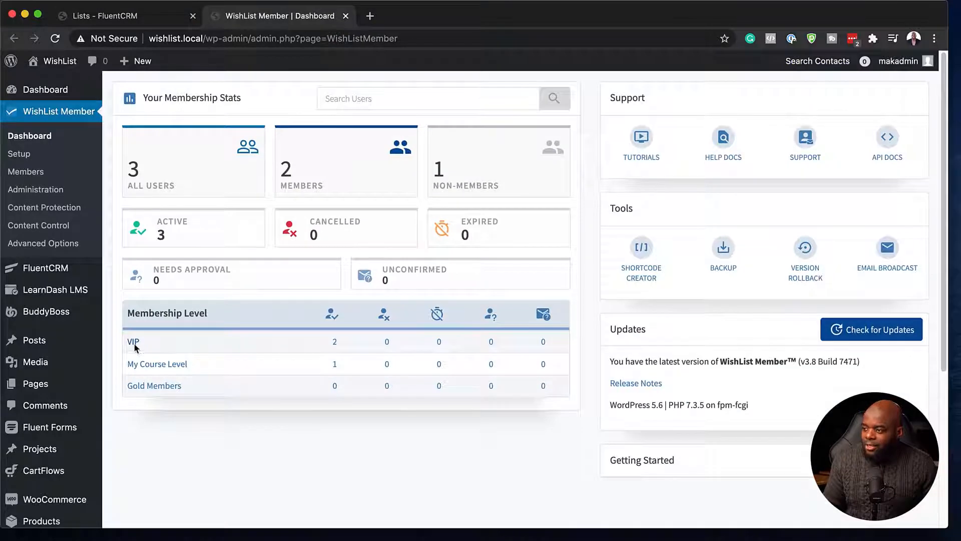
pyautogui.click(141, 20)
pyautogui.moveTo(573, 89)
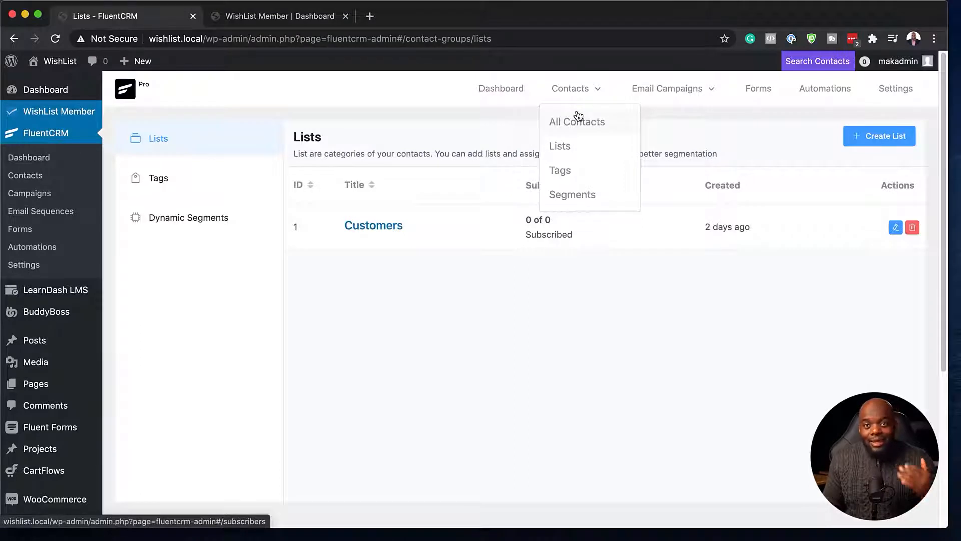
# Create a new FluentCRM contact list titled 'VIP Level Member'
pyautogui.click(889, 142)
pyautogui.click(418, 142)
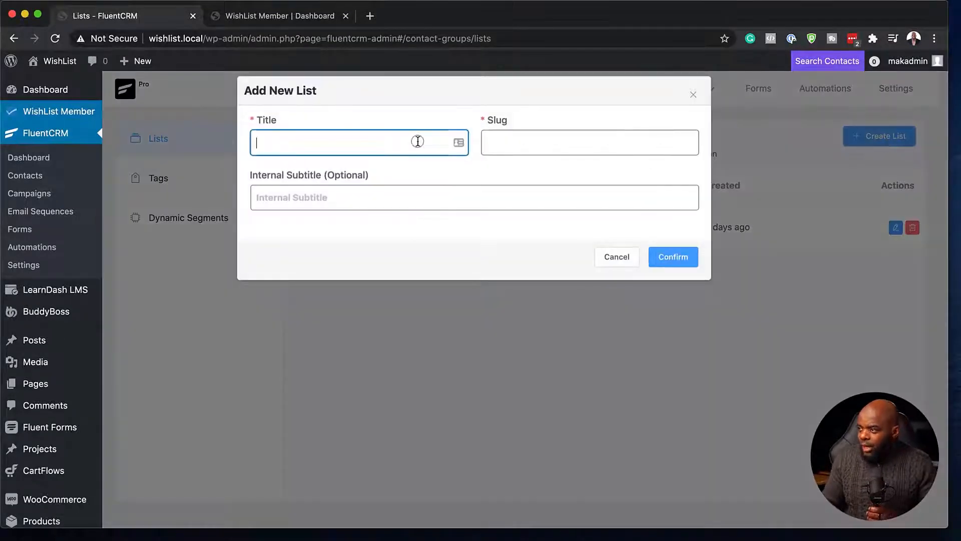
pyautogui.write('VIP Level Members')
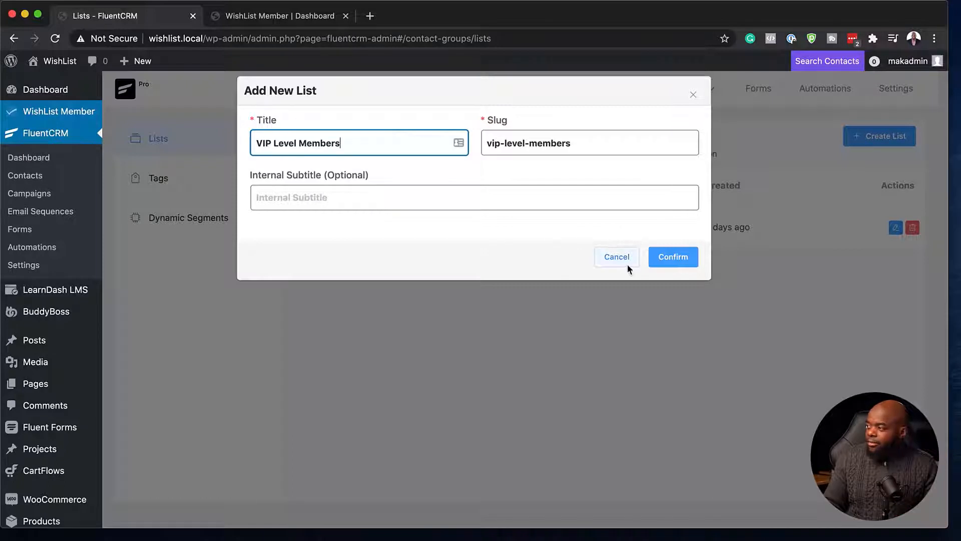
pyautogui.click(674, 256)
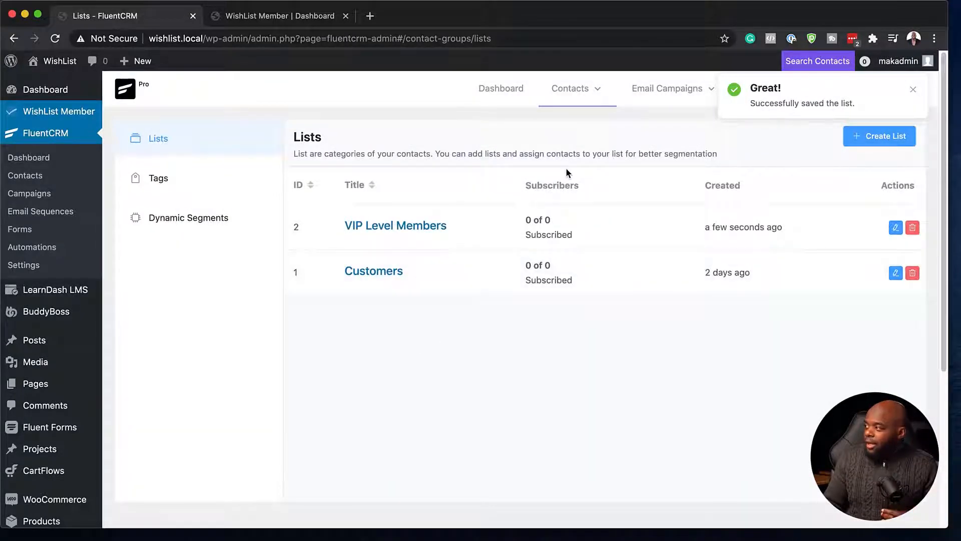
# Add a new tag titled 'Bought VIP' on the Tags page
pyautogui.moveTo(595, 102)
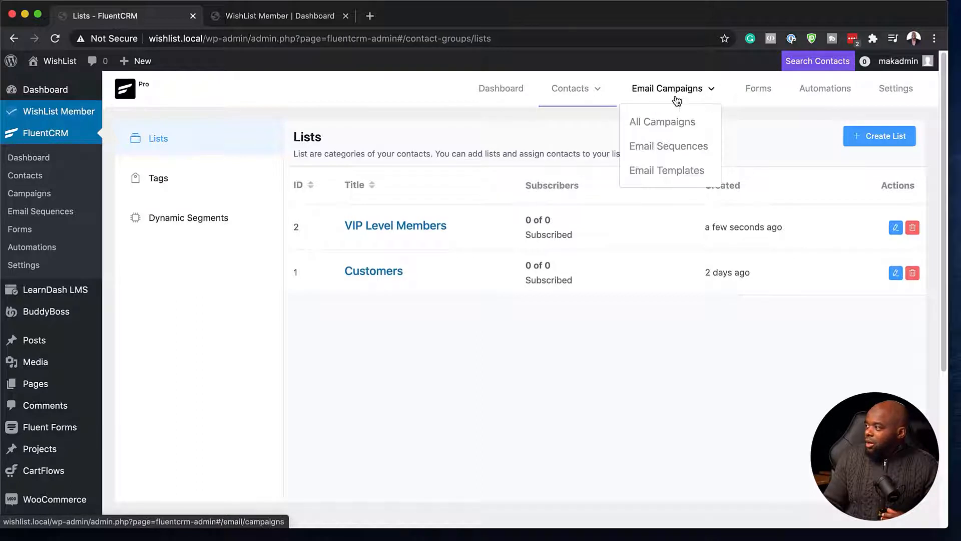
pyautogui.click(565, 175)
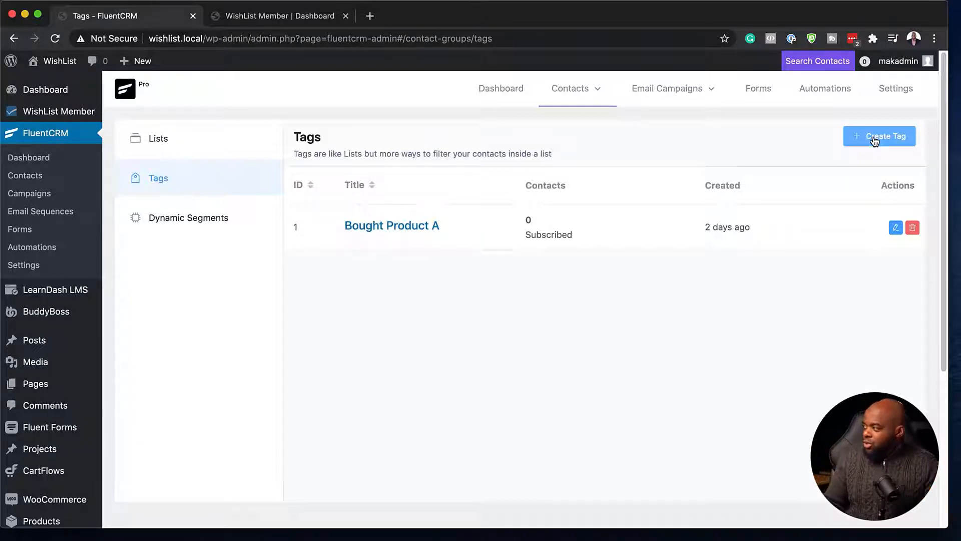
pyautogui.click(874, 142)
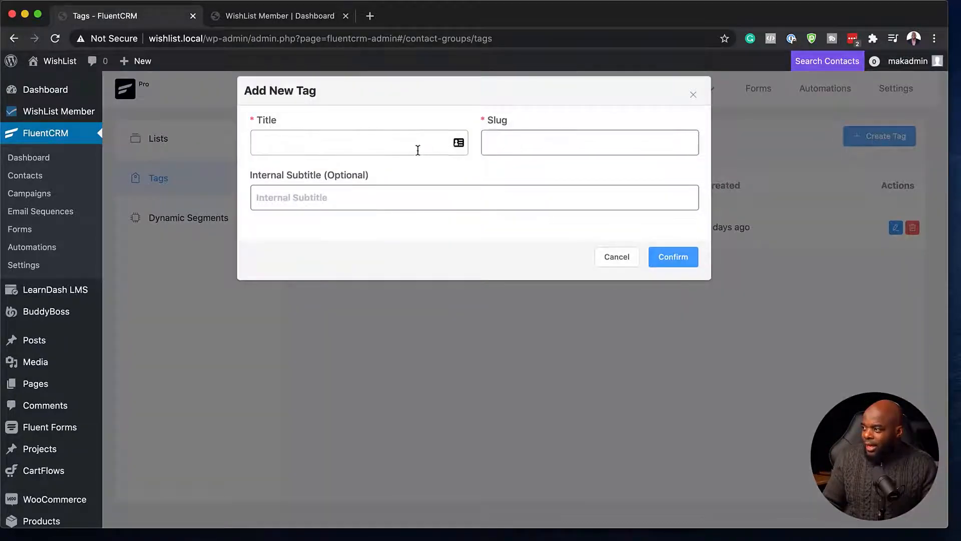
pyautogui.click(418, 150)
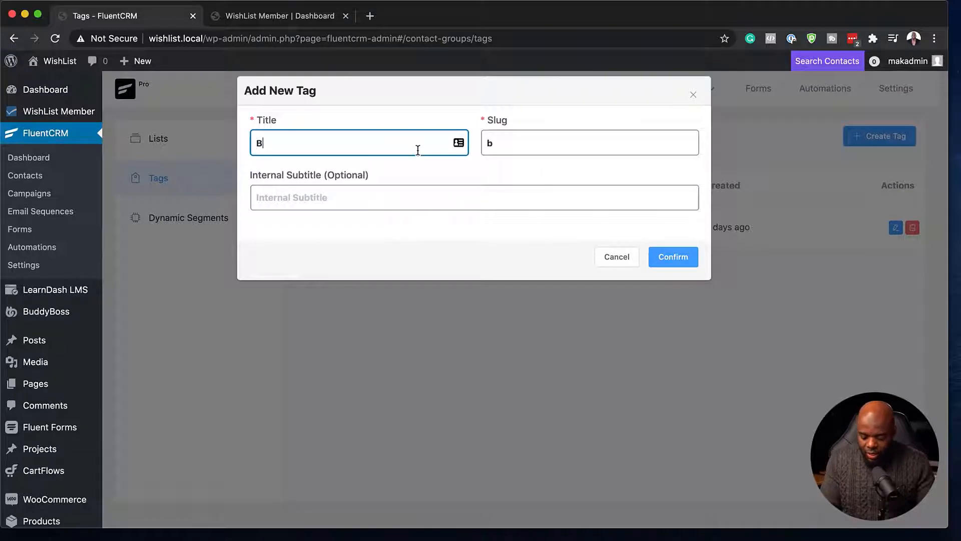
pyautogui.write('Bought VIP')
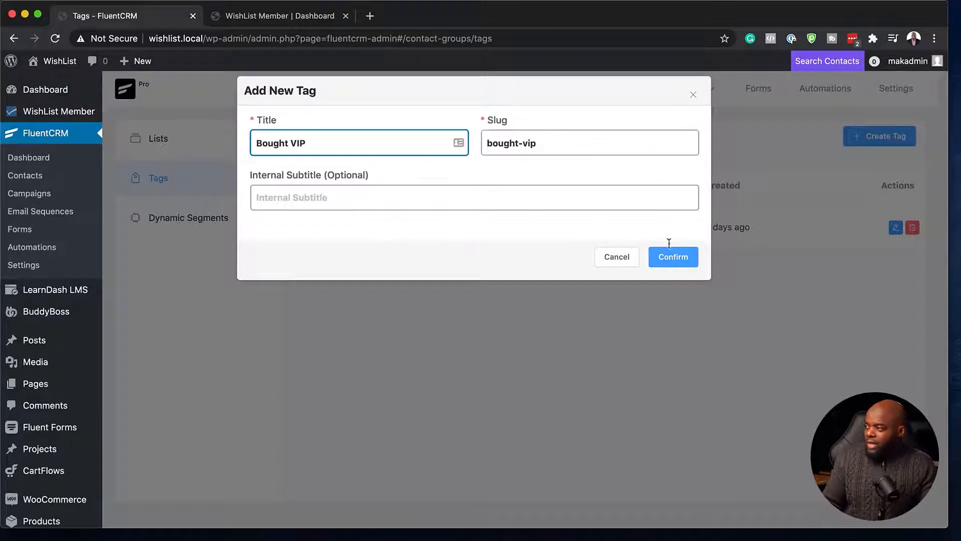
pyautogui.click(681, 263)
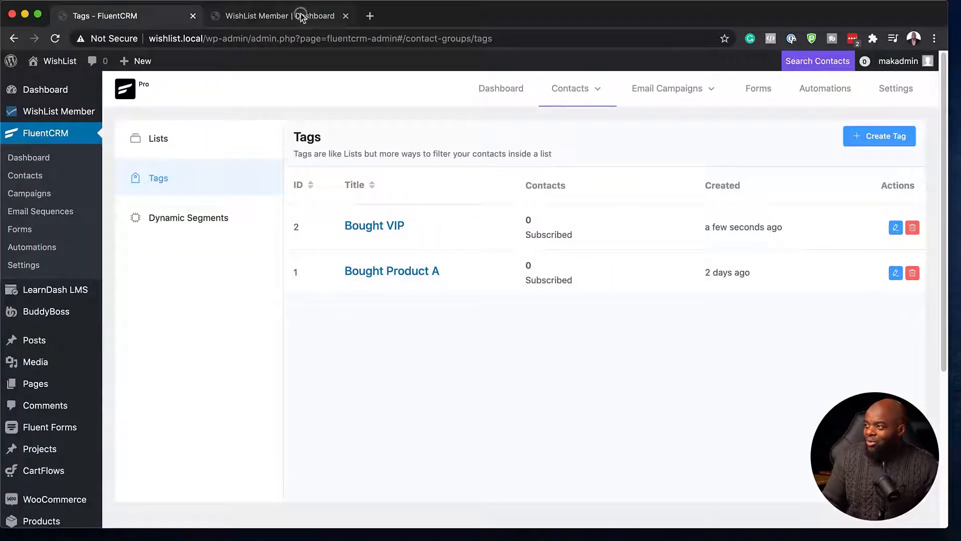
# Confirm WishList's FluentCRM integration lists the Bought VIP tag and VIP Level Members list, then return to FluentCRM
pyautogui.click(302, 17)
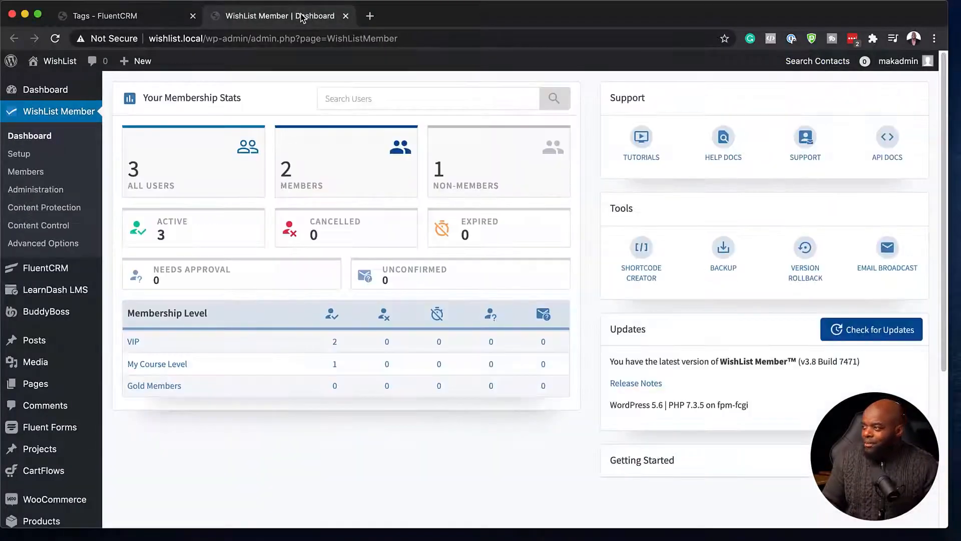
pyautogui.click(29, 157)
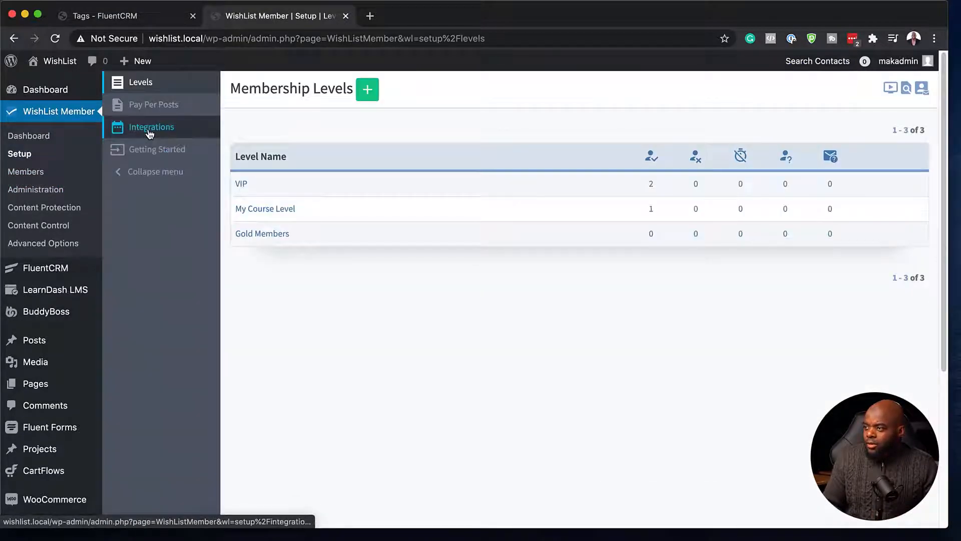
pyautogui.click(149, 129)
pyautogui.click(376, 99)
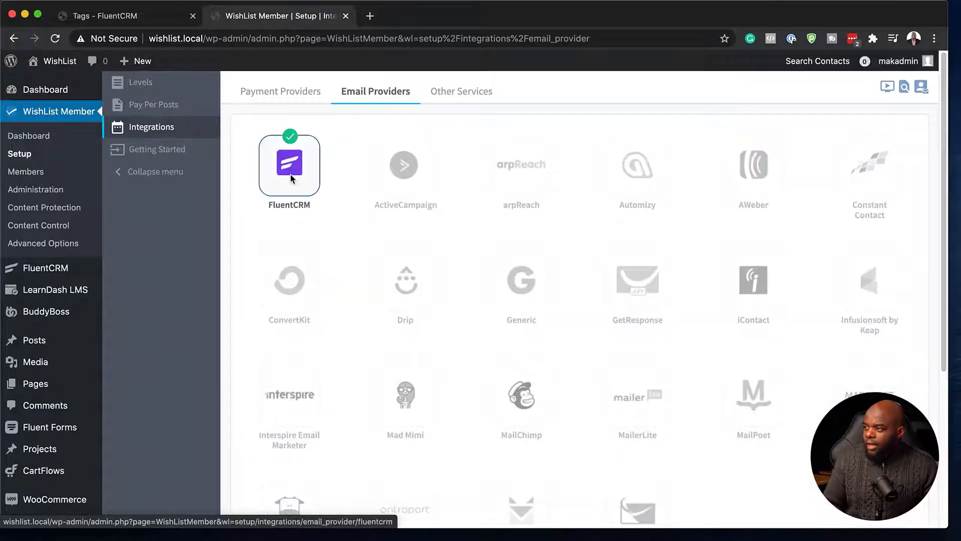
pyautogui.click(292, 179)
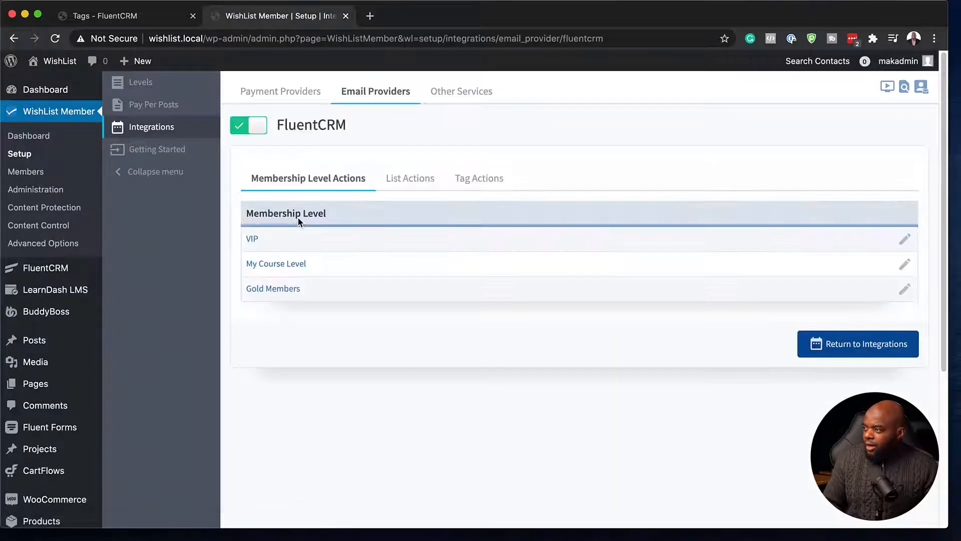
pyautogui.click(484, 181)
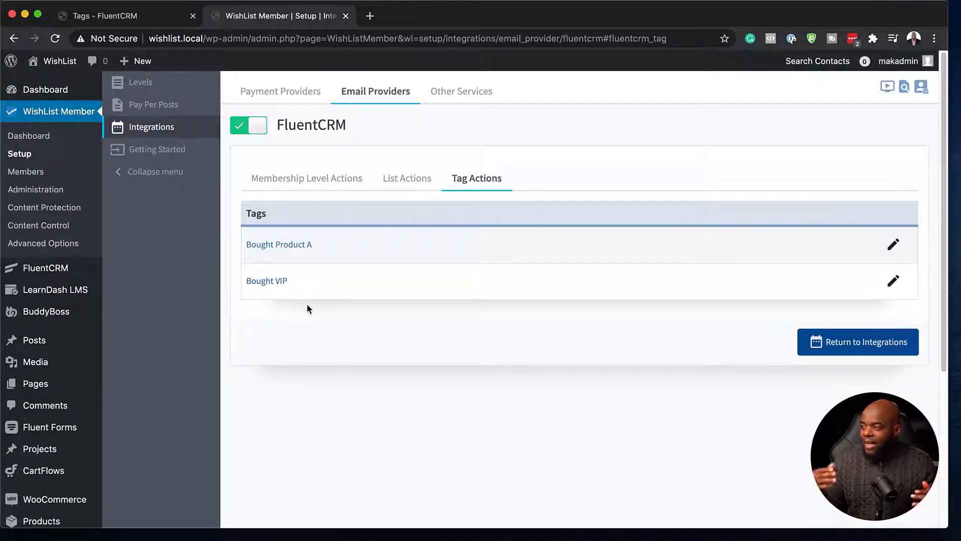
pyautogui.click(402, 180)
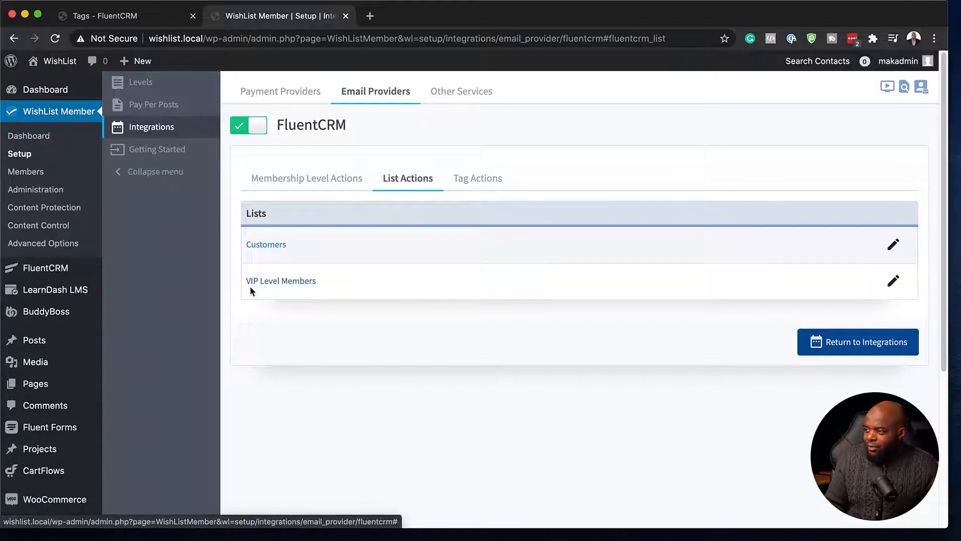
pyautogui.click(156, 16)
# Check FluentCRM's contact lists, then return to WishList's FluentCRM integration settings
pyautogui.moveTo(572, 108)
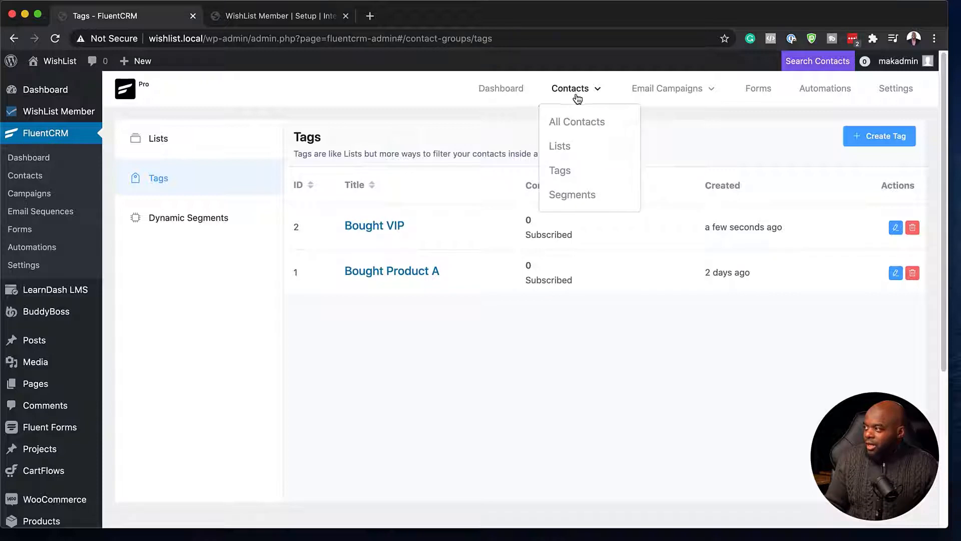
pyautogui.click(572, 147)
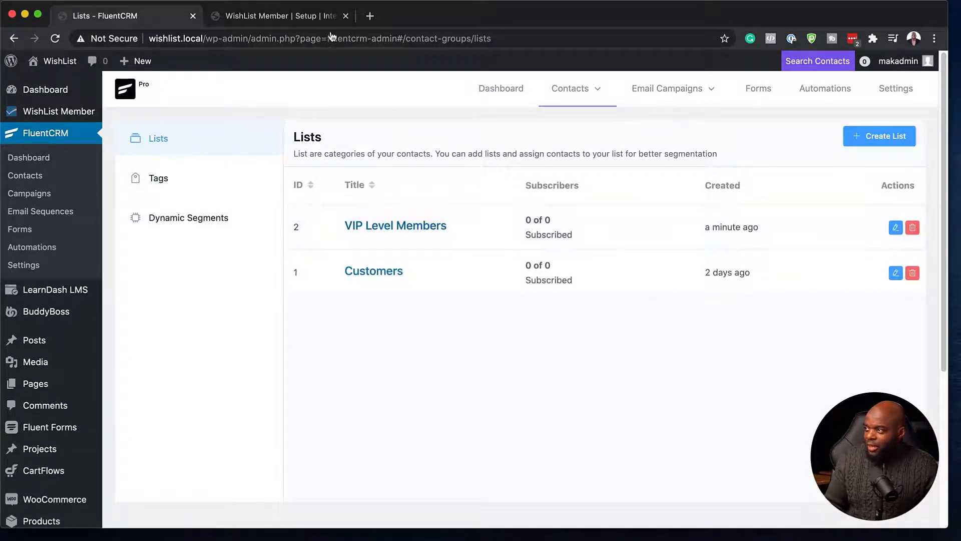
pyautogui.click(317, 21)
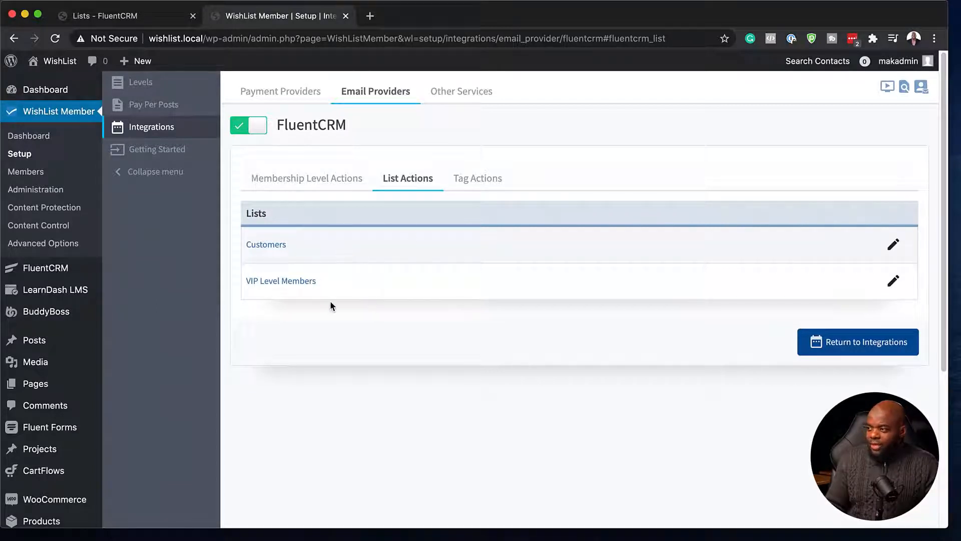
# Set the VIP level to add the Bought VIP tag when members are added, and save
pyautogui.click(330, 181)
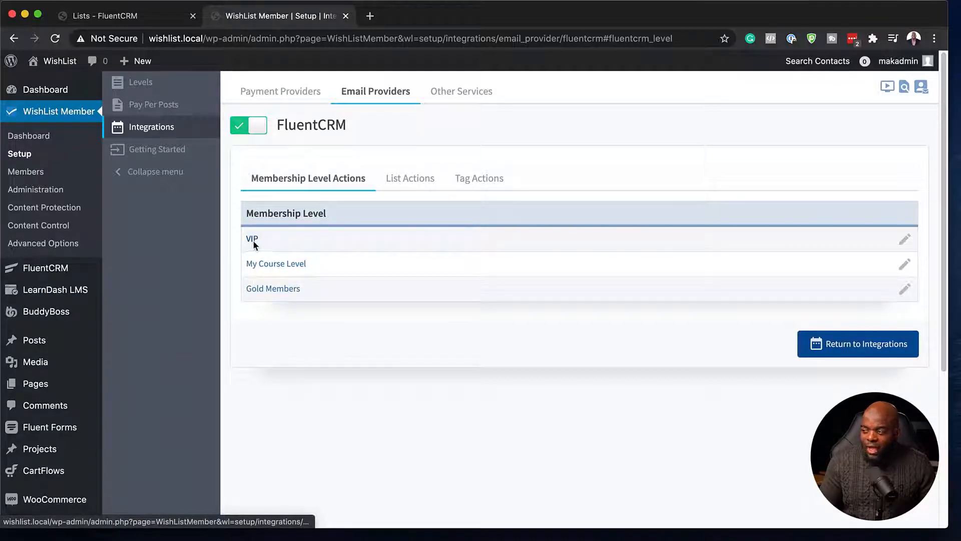
pyautogui.click(905, 241)
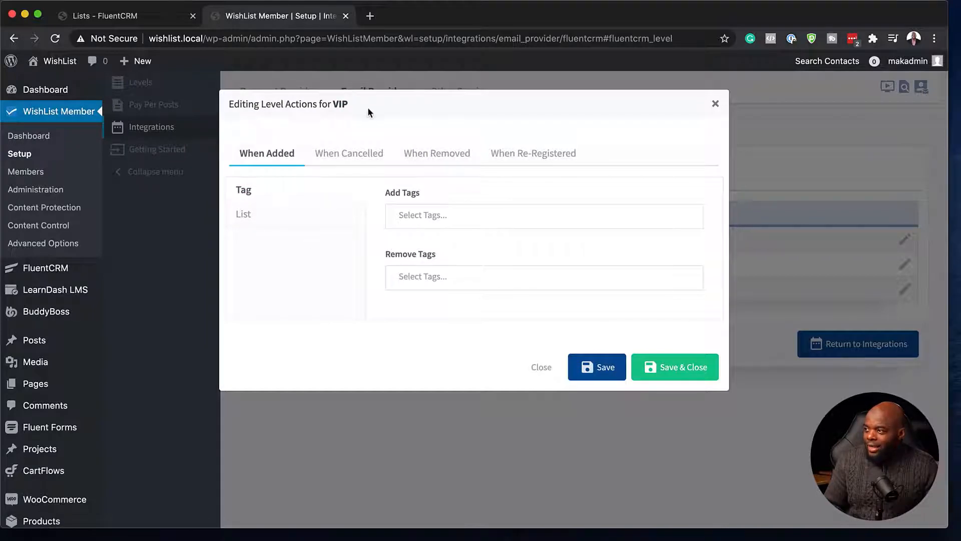
pyautogui.click(400, 215)
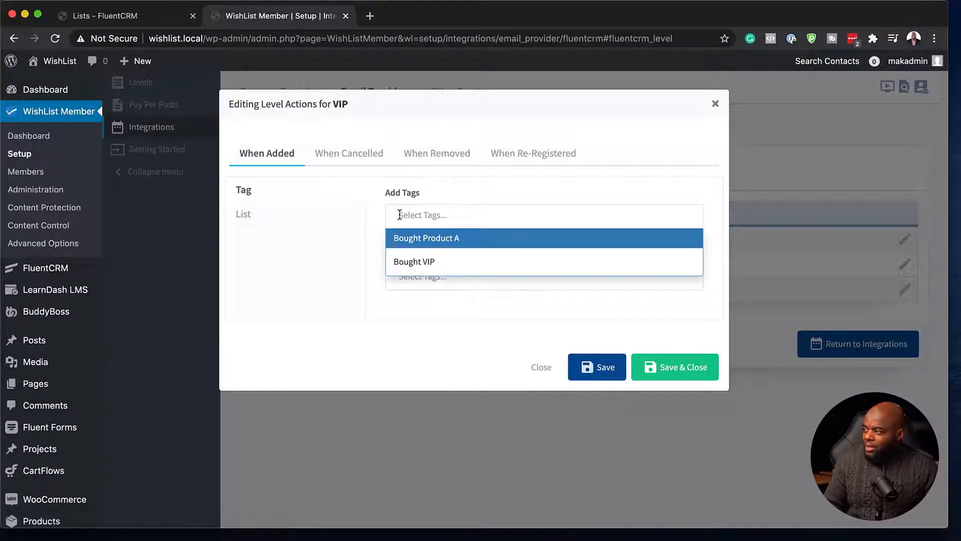
pyautogui.click(444, 261)
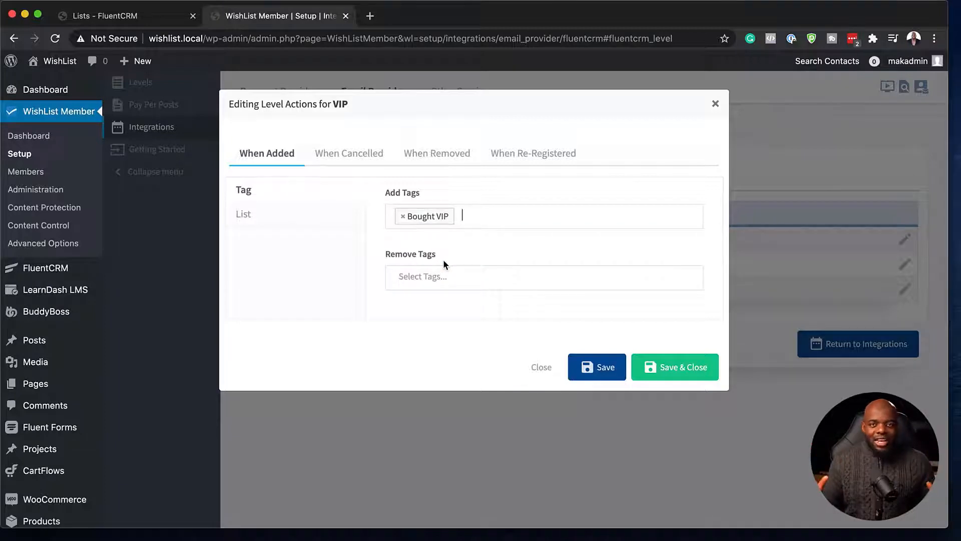
pyautogui.click(667, 374)
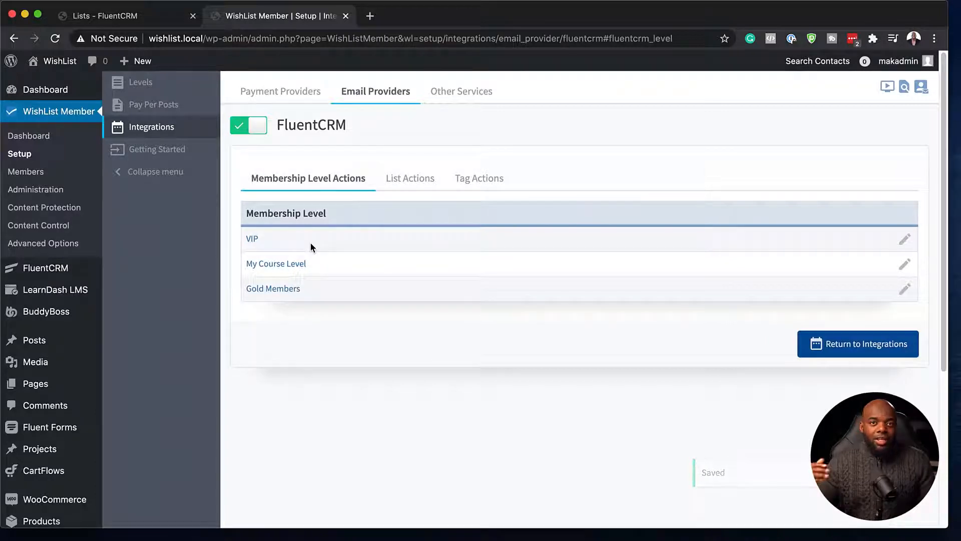
# Create a funnel labelled 'Bought VIP' using the CRM Tag Applied trigger
pyautogui.click(148, 15)
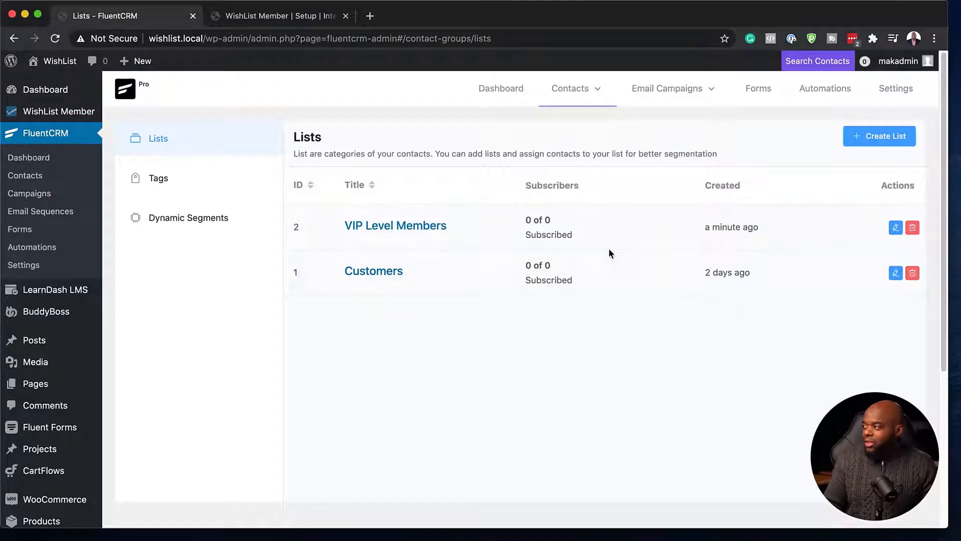
pyautogui.moveTo(693, 90)
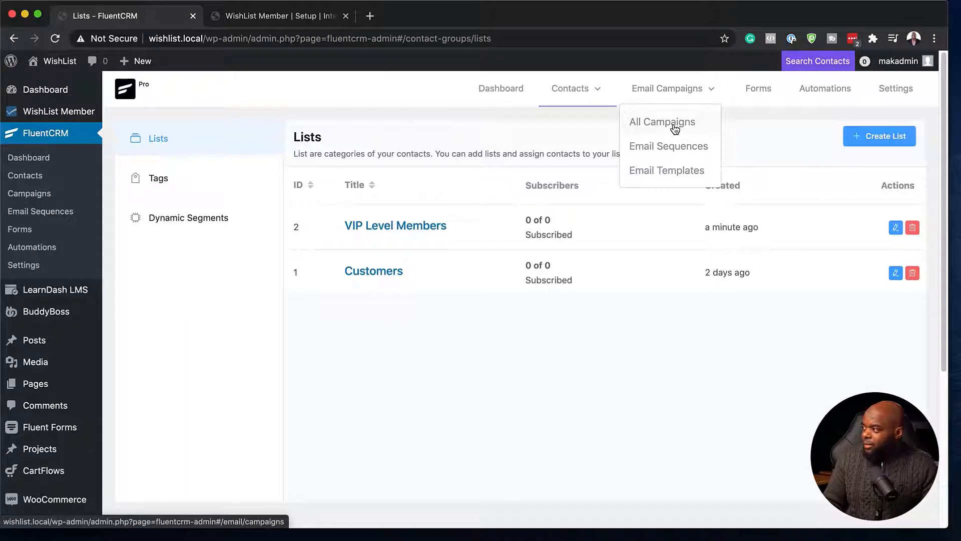
pyautogui.click(818, 92)
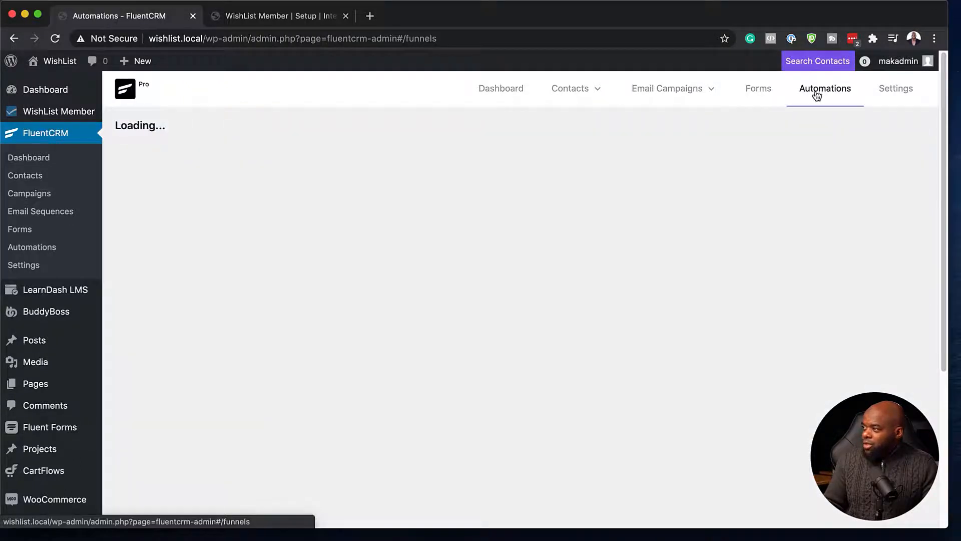
pyautogui.click(864, 137)
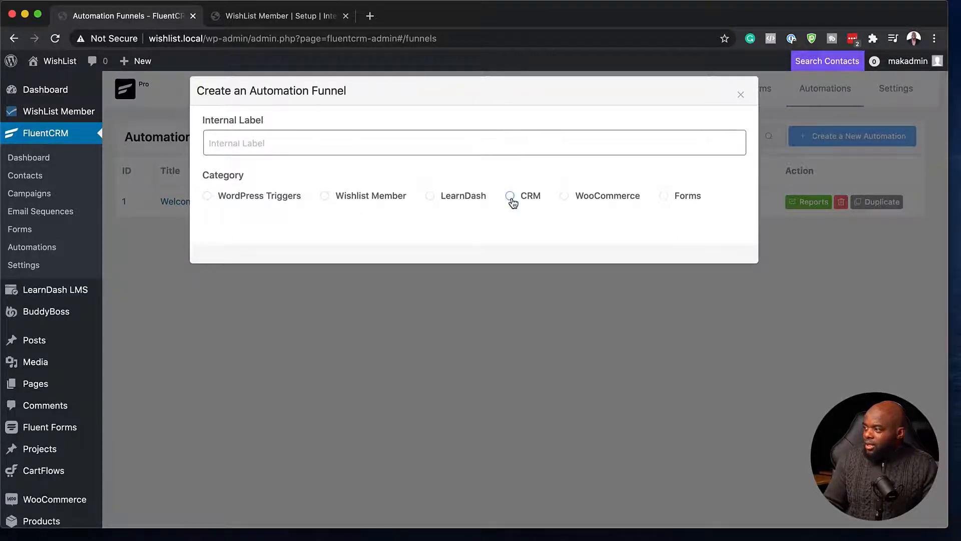
pyautogui.click(510, 196)
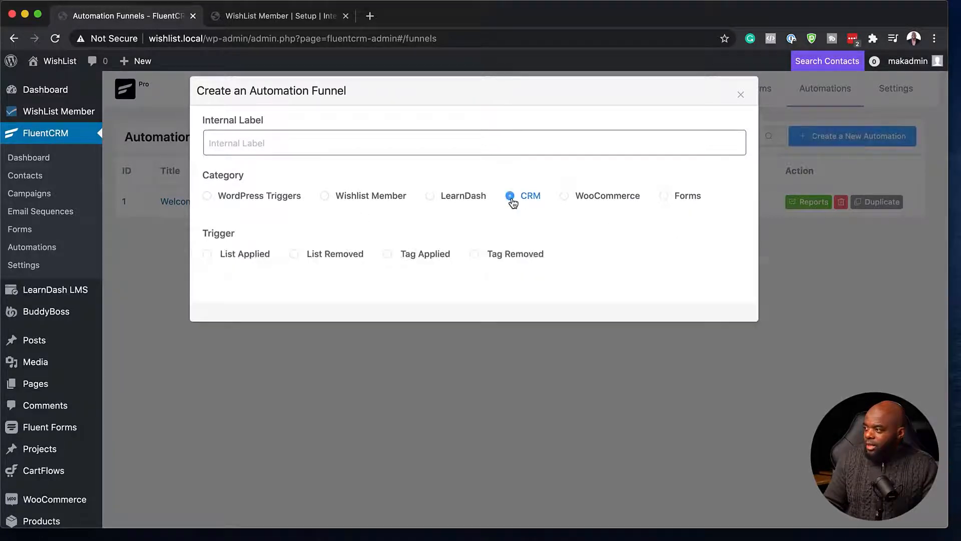
pyautogui.click(388, 256)
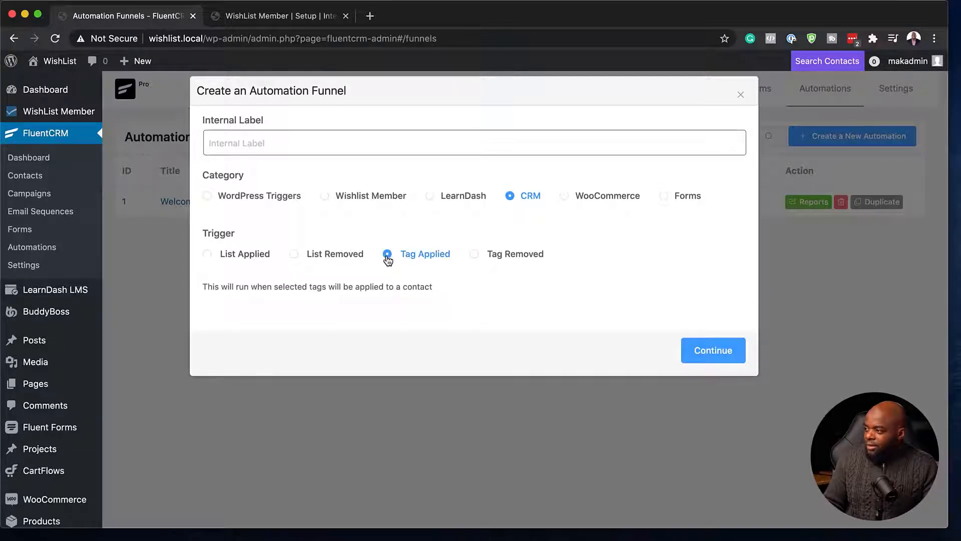
pyautogui.click(729, 353)
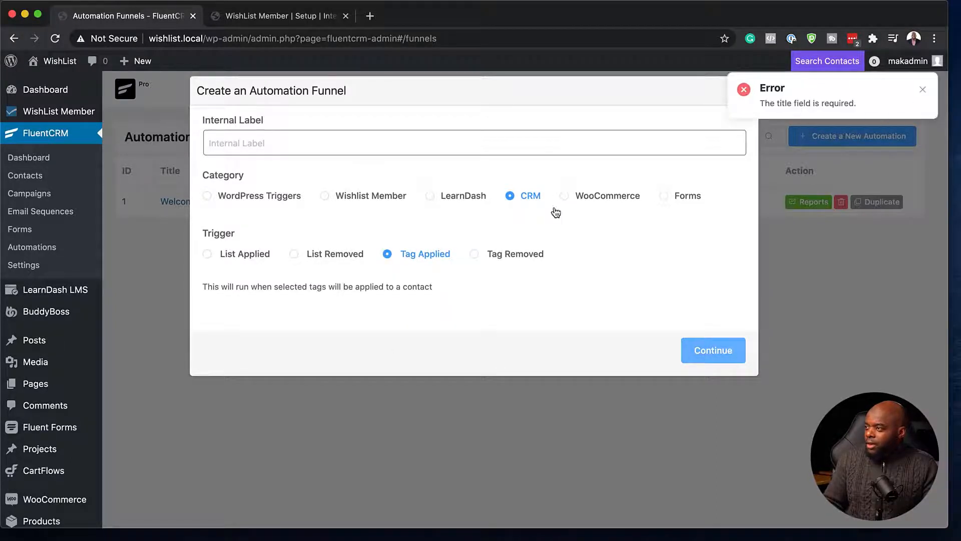
pyautogui.click(524, 144)
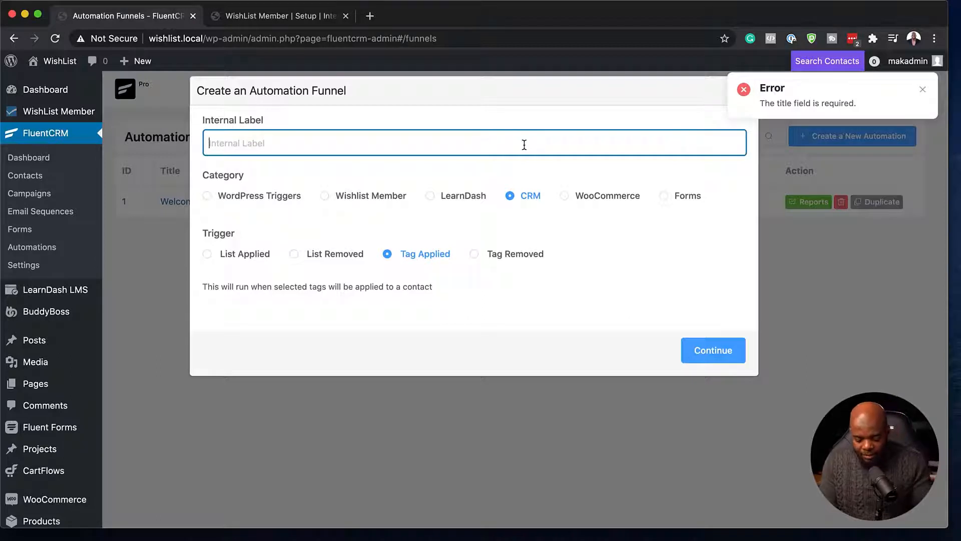
pyautogui.write('Bough')
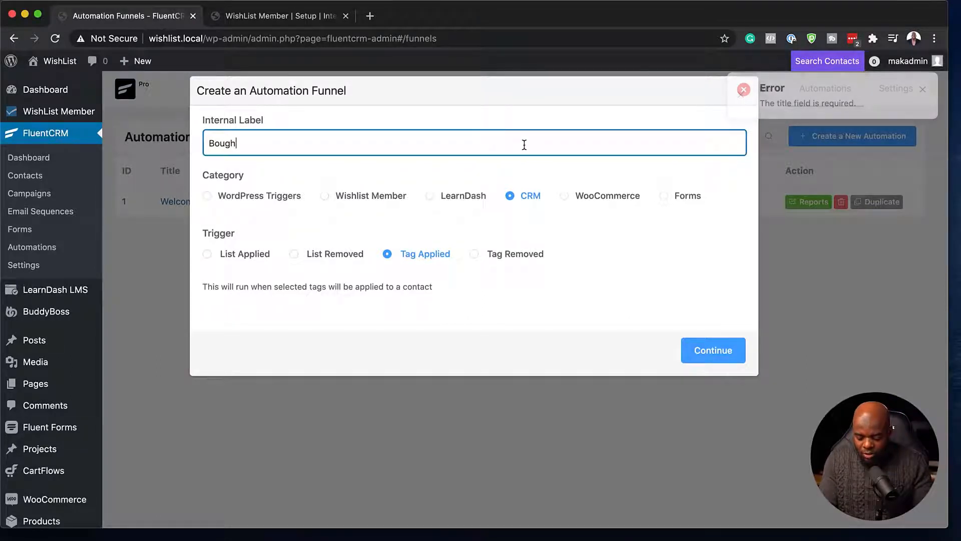
pyautogui.write('t VIP')
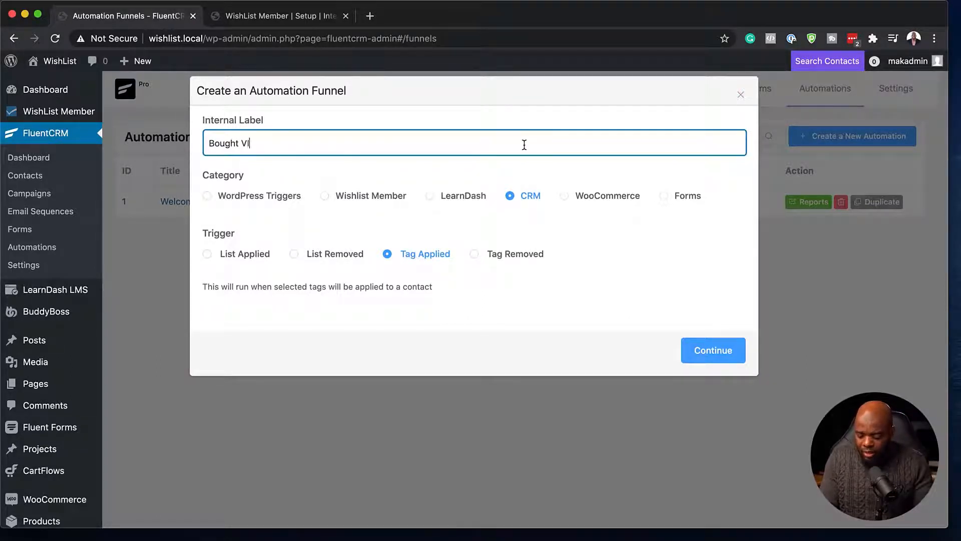
pyautogui.click(719, 359)
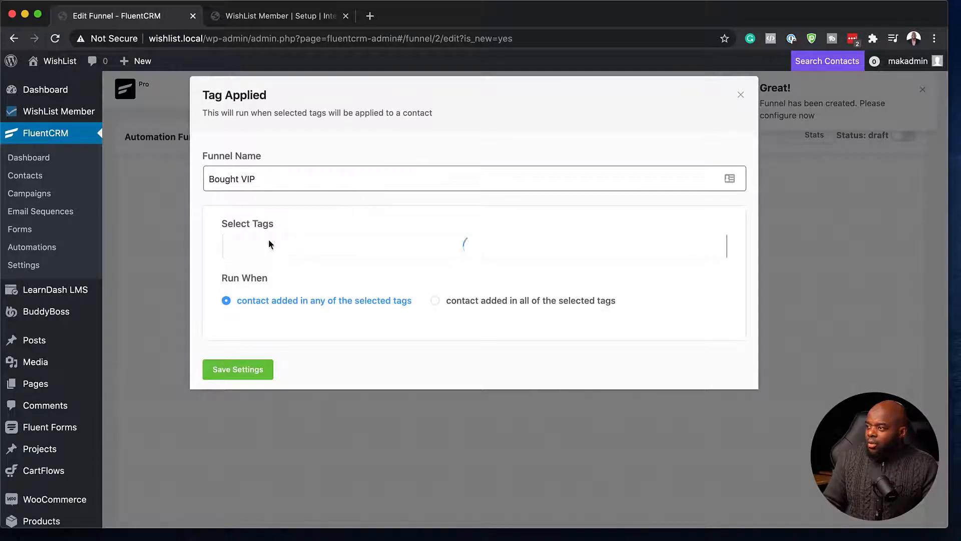
# Set the funnel trigger tag to Bought VIP and save the settings
pyautogui.click(256, 246)
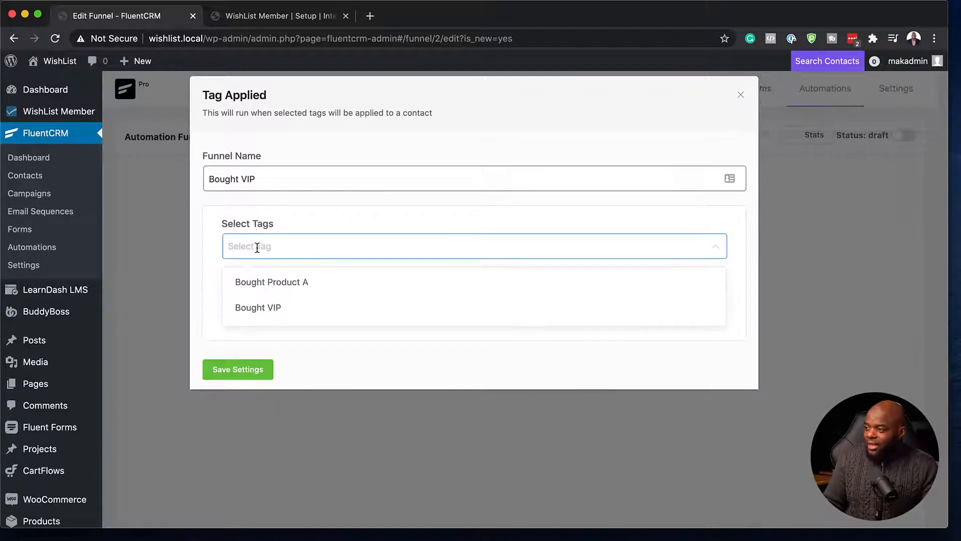
pyautogui.click(284, 311)
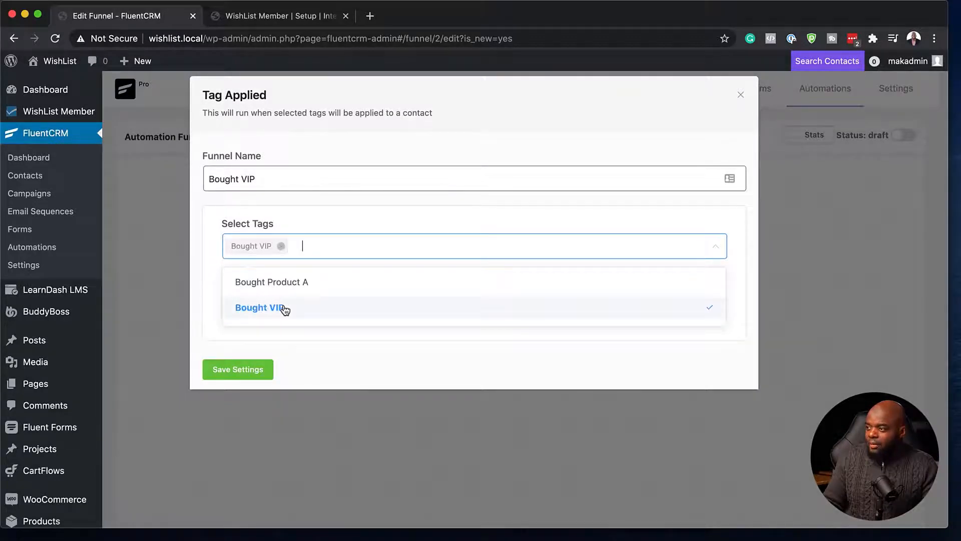
pyautogui.click(239, 373)
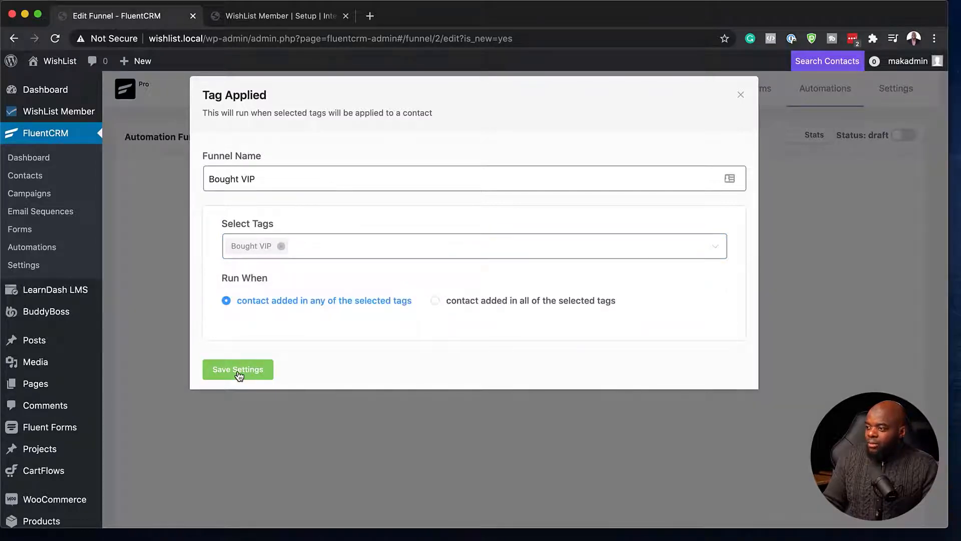
pyautogui.click(238, 371)
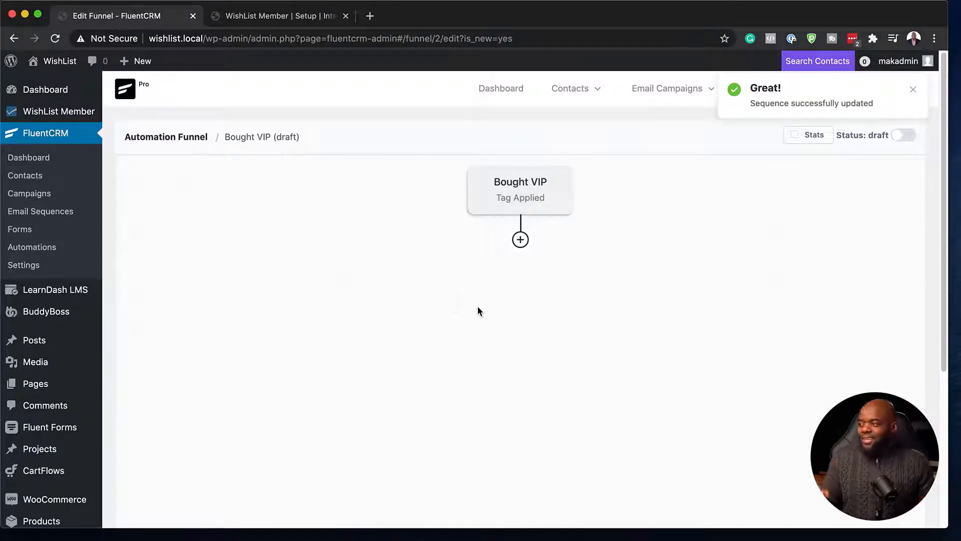
# Close the add-step choices without adding one, then return to WishList Member's integration page
pyautogui.click(520, 240)
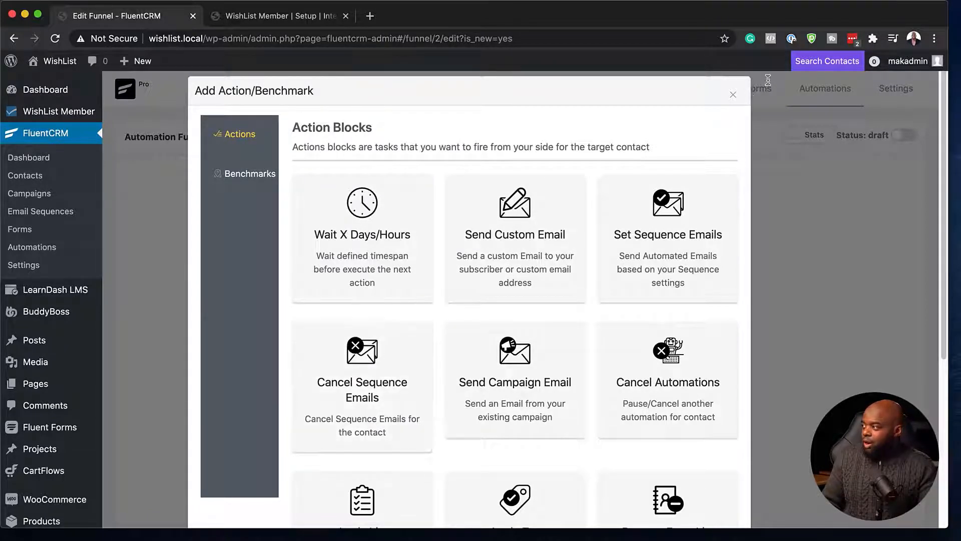
pyautogui.click(732, 95)
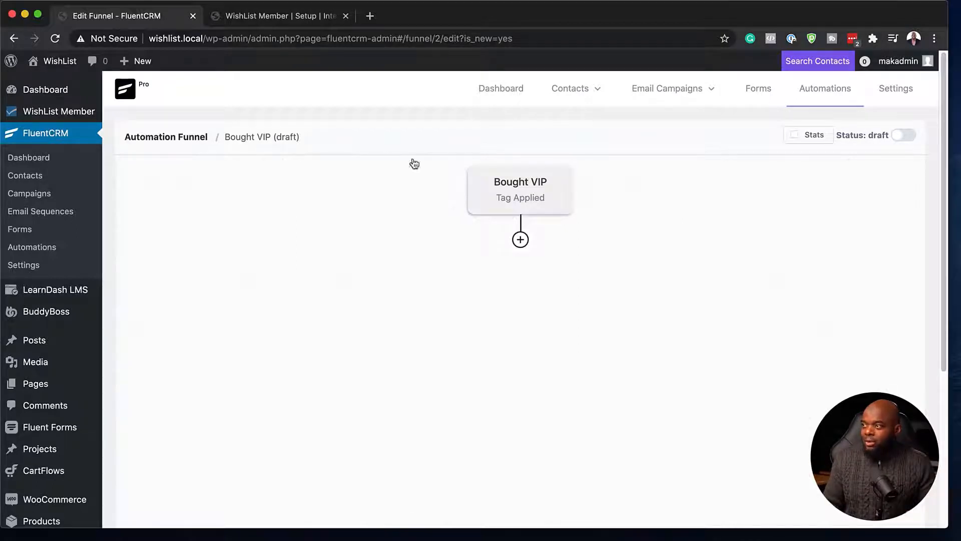
pyautogui.click(296, 20)
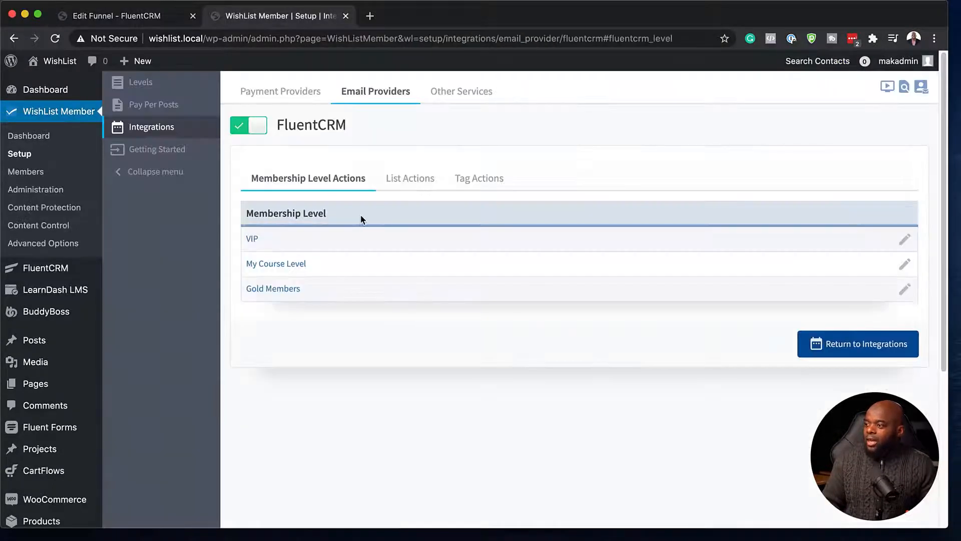
# Recheck that the VIP level's FluentCRM Add Tags action applies Bought VIP, and save it
pyautogui.click(909, 244)
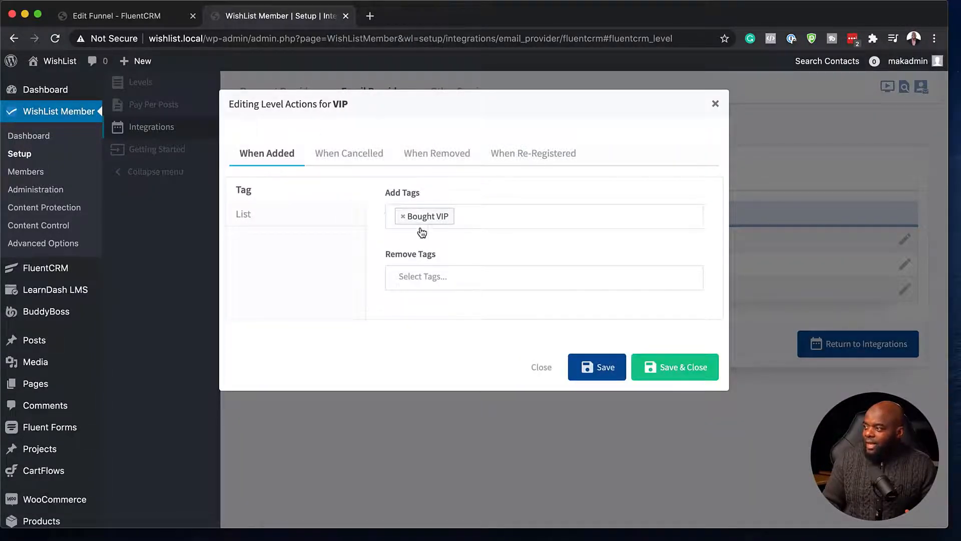
pyautogui.click(686, 371)
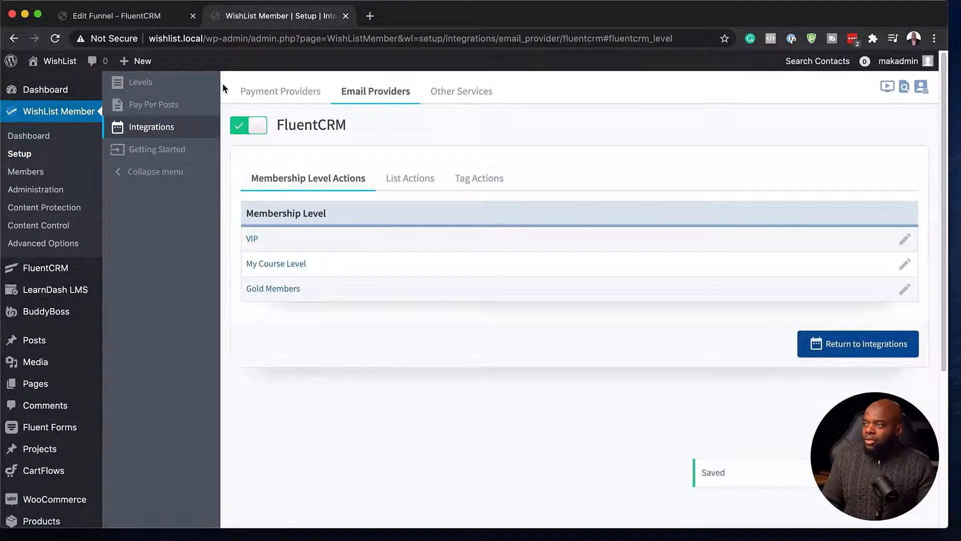
pyautogui.moveTo(56, 93)
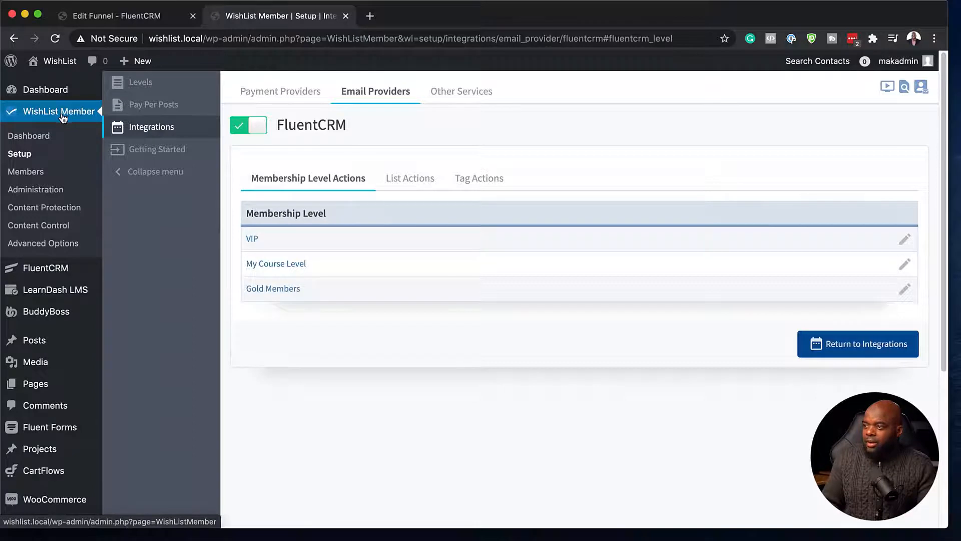
# Start a new WishList member and enter the test member's first name and e-mail address
pyautogui.click(35, 175)
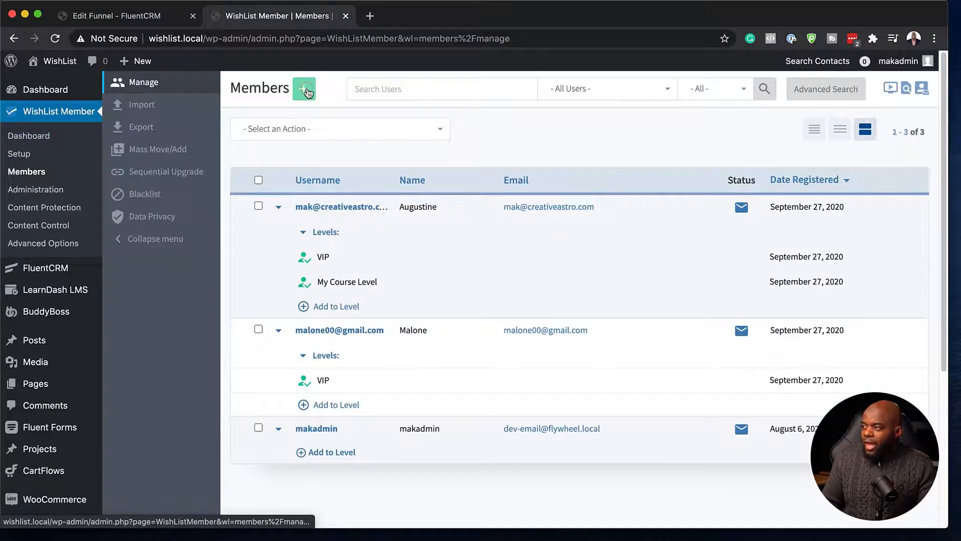
pyautogui.click(307, 91)
pyautogui.click(396, 171)
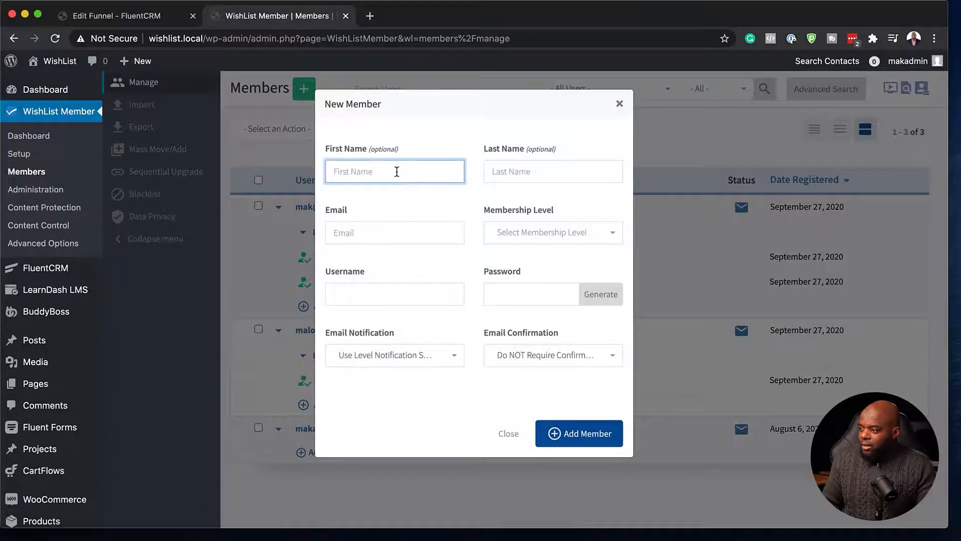
pyautogui.write('Da')
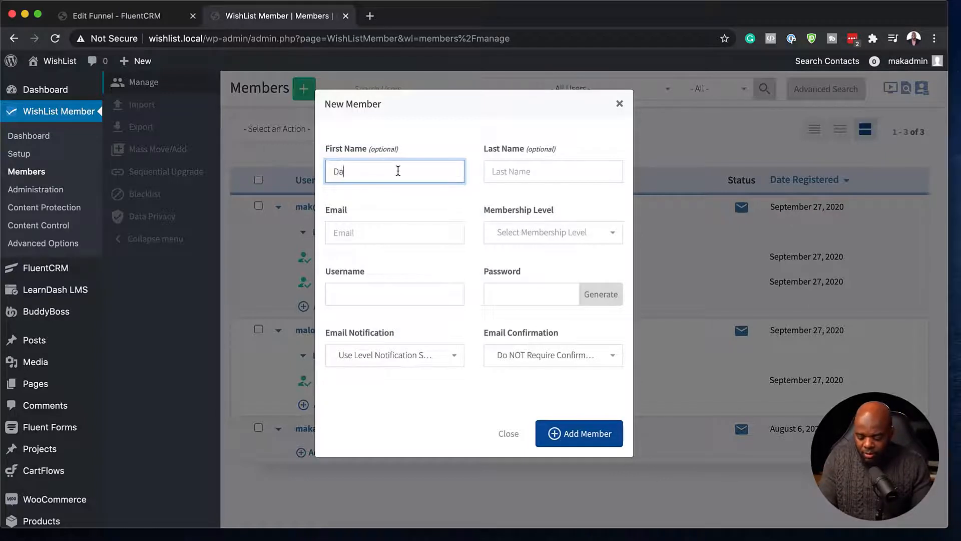
pyautogui.write('vid')
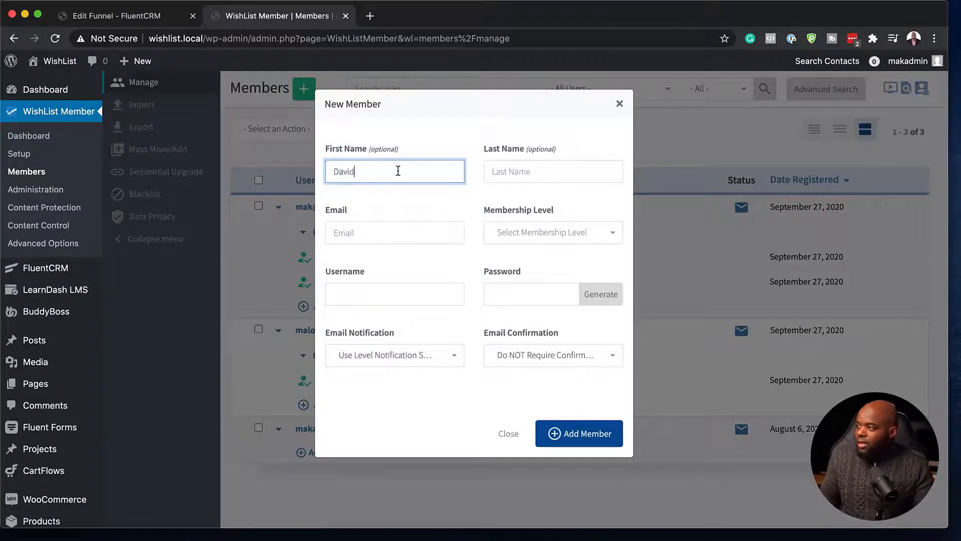
pyautogui.click(406, 228)
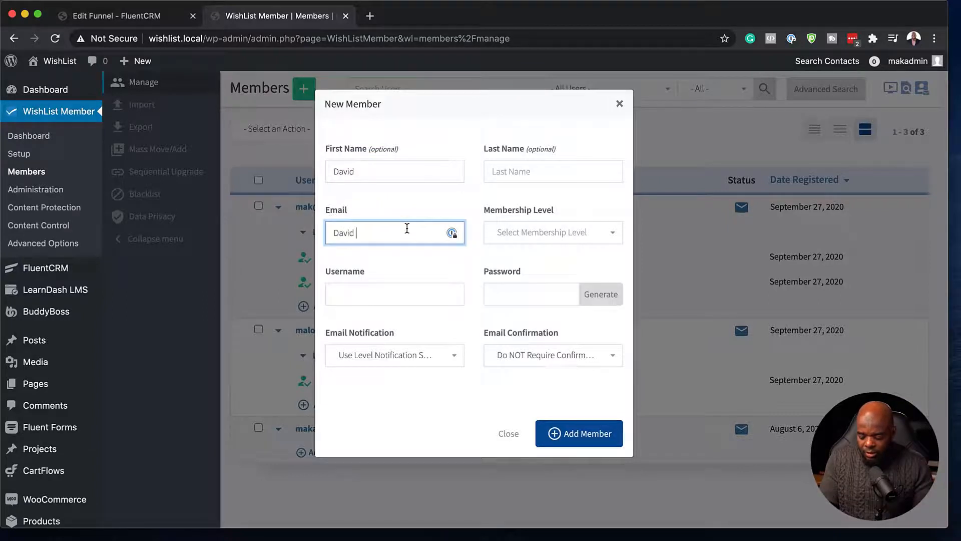
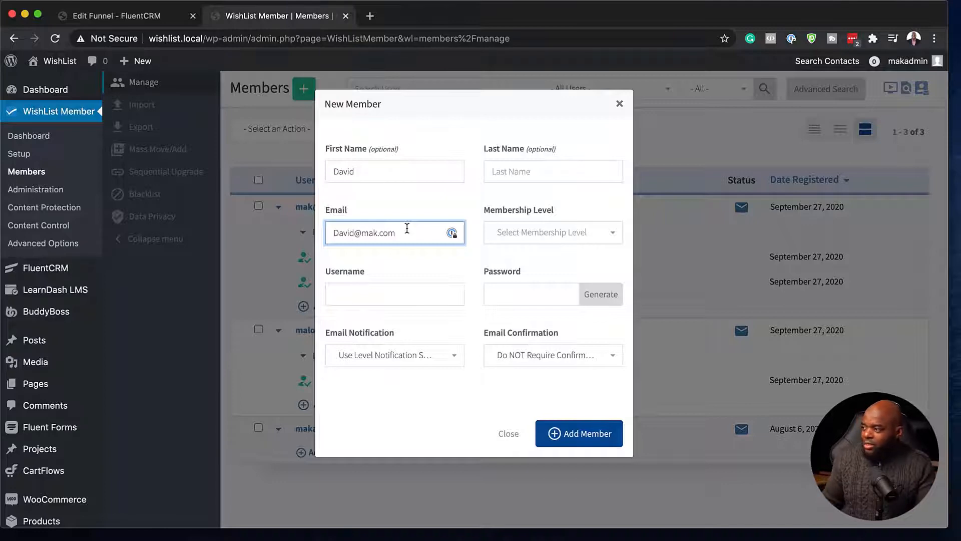
# Reuse the e-mail address as the username and generate a strong password
pyautogui.press('super+a')
pyautogui.press('super+c')
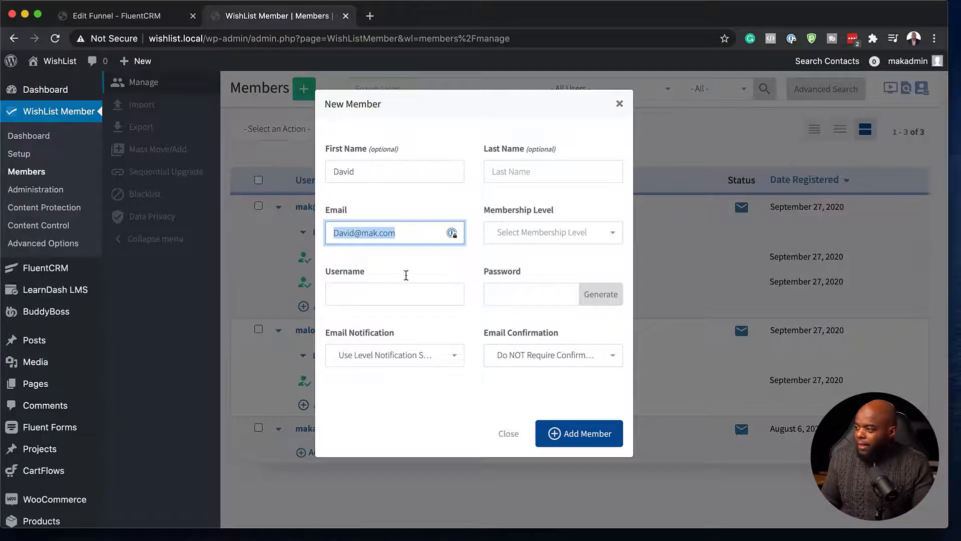
pyautogui.click(380, 290)
pyautogui.press('super+v')
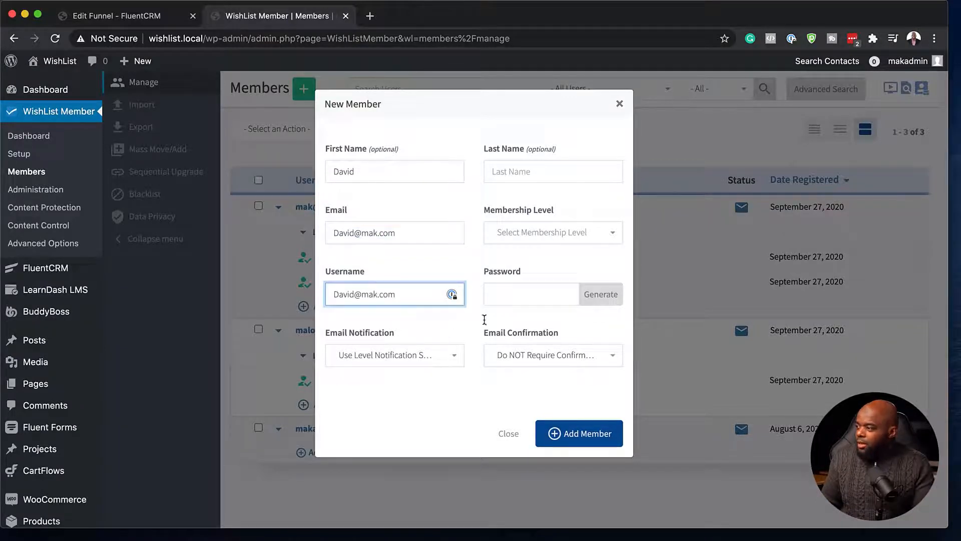
pyautogui.click(513, 295)
pyautogui.click(610, 298)
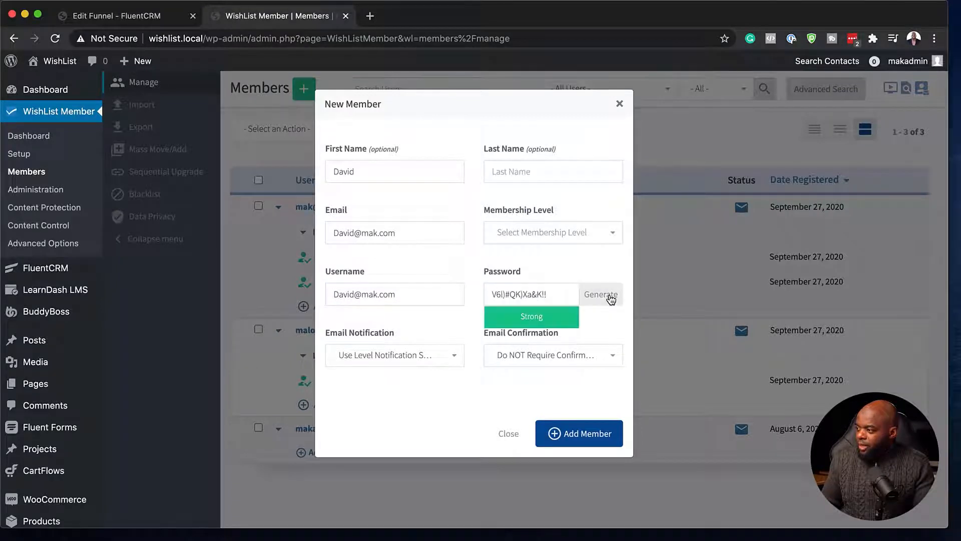
# Choose not to send a notification e-mail, assign the VIP level, and add the member
pyautogui.click(422, 362)
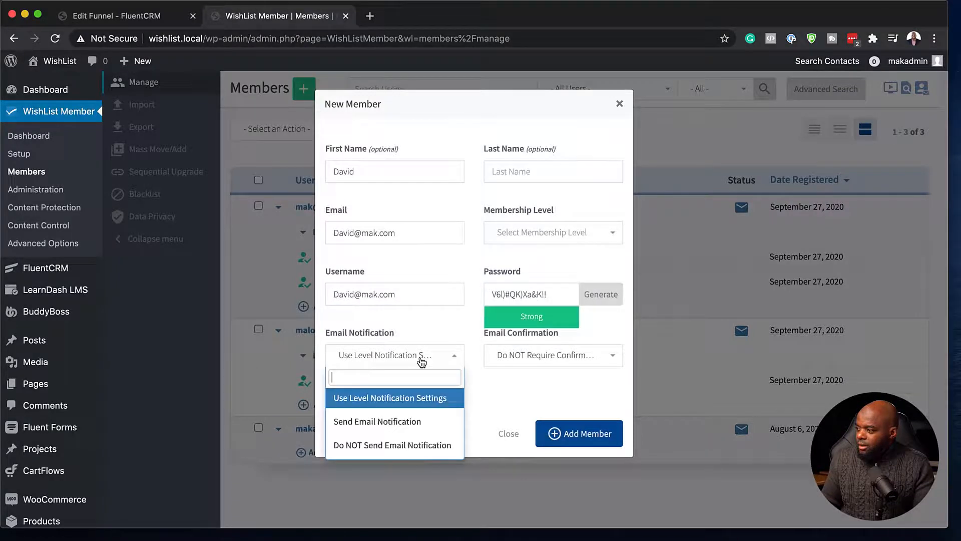
pyautogui.click(414, 445)
pyautogui.click(541, 232)
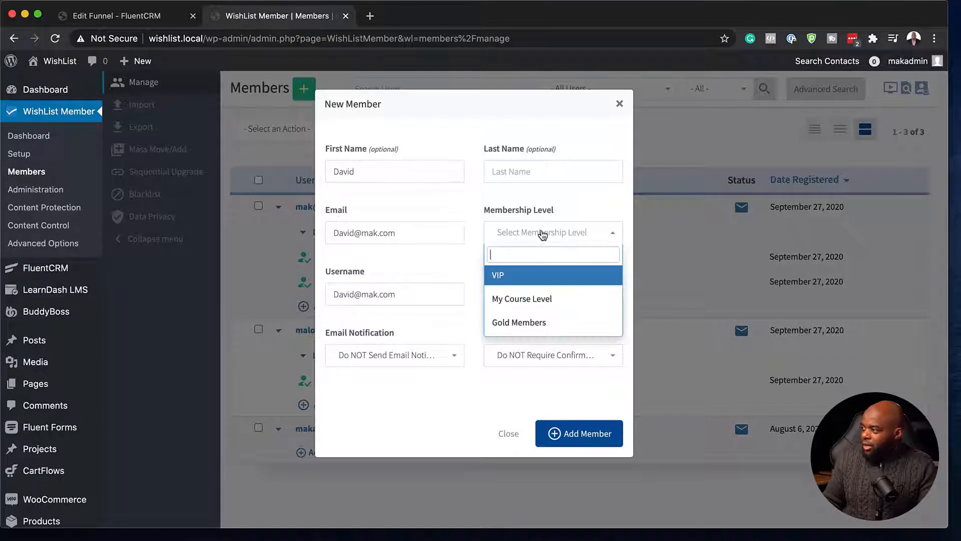
pyautogui.click(511, 280)
pyautogui.click(589, 432)
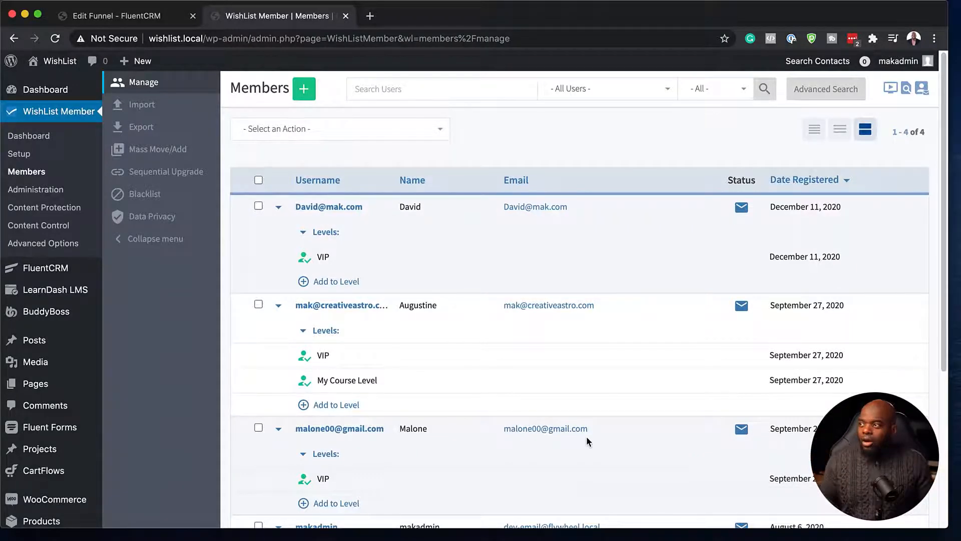
# In FluentCRM Contacts, confirm the new contact is tagged Bought VIP, then view Automation Funnels
pyautogui.click(158, 20)
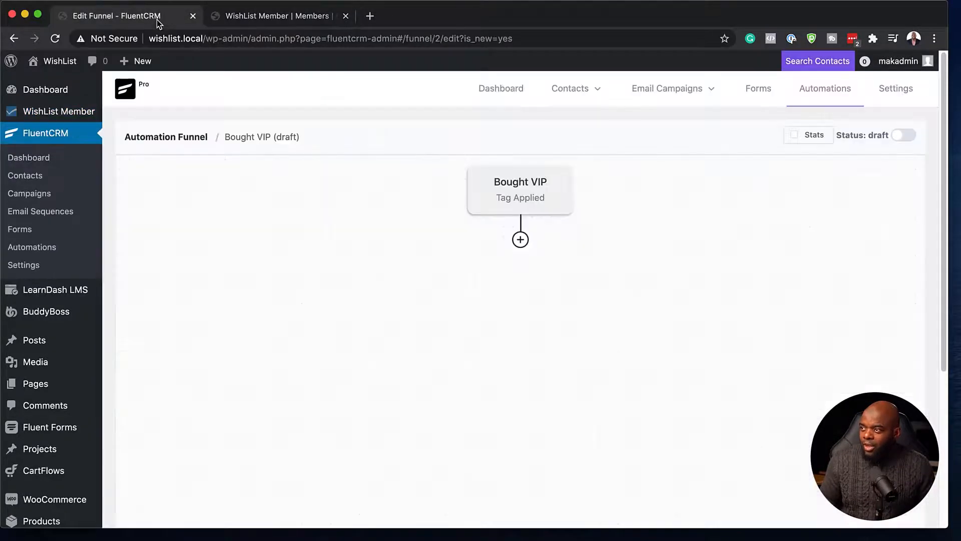
pyautogui.click(43, 176)
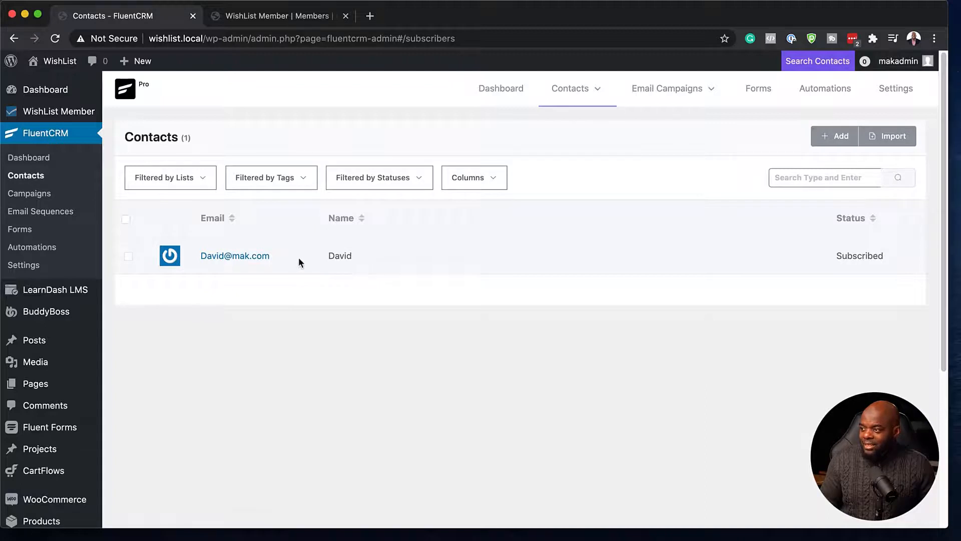
pyautogui.click(242, 256)
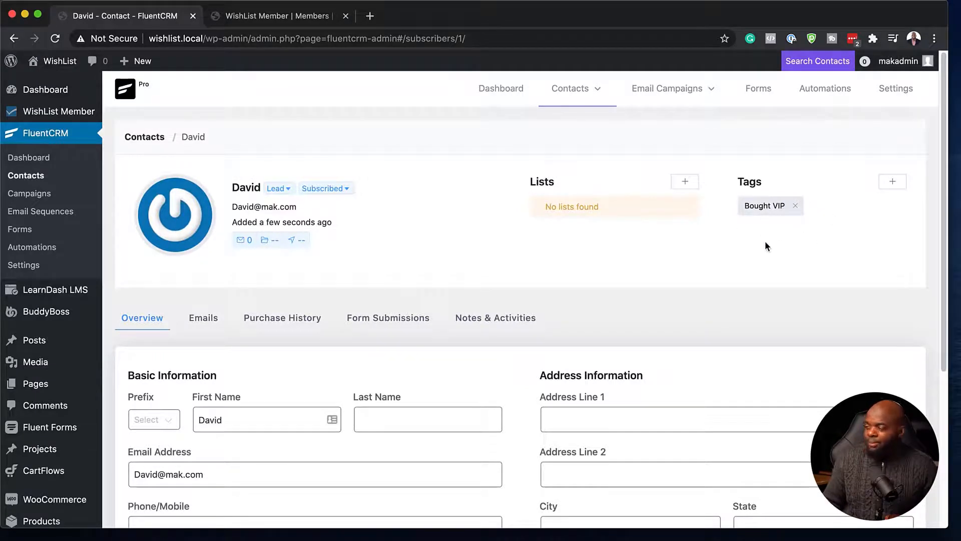
pyautogui.click(818, 94)
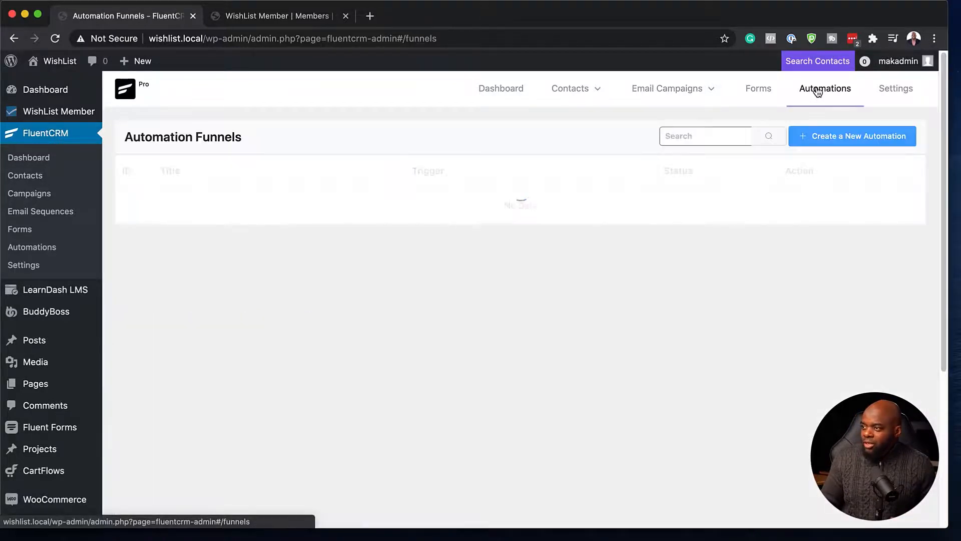